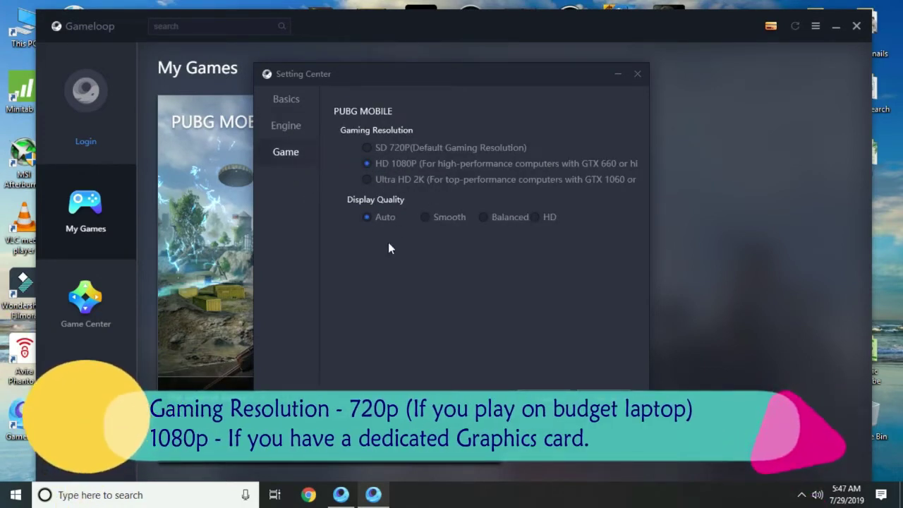
# - Set PUBG Mobile's display quality to Auto and save the game settings
pyautogui.click(426, 217)
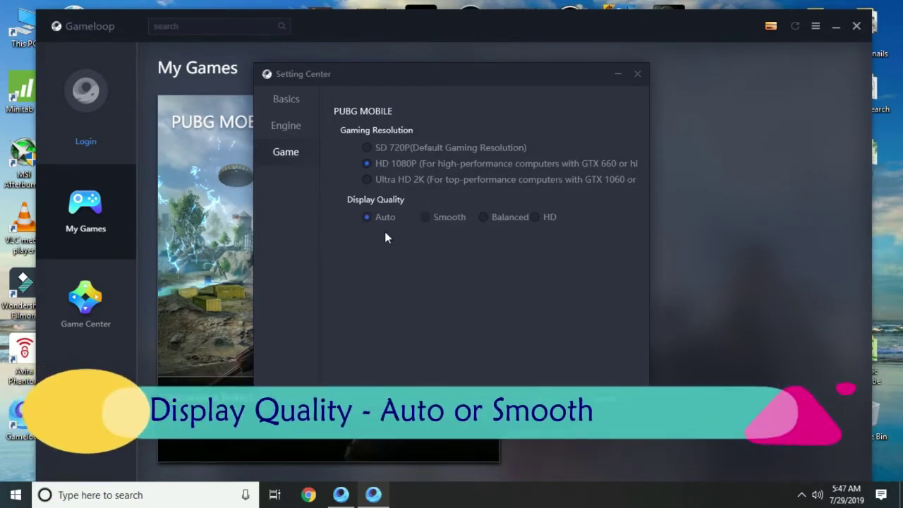
pyautogui.click(369, 218)
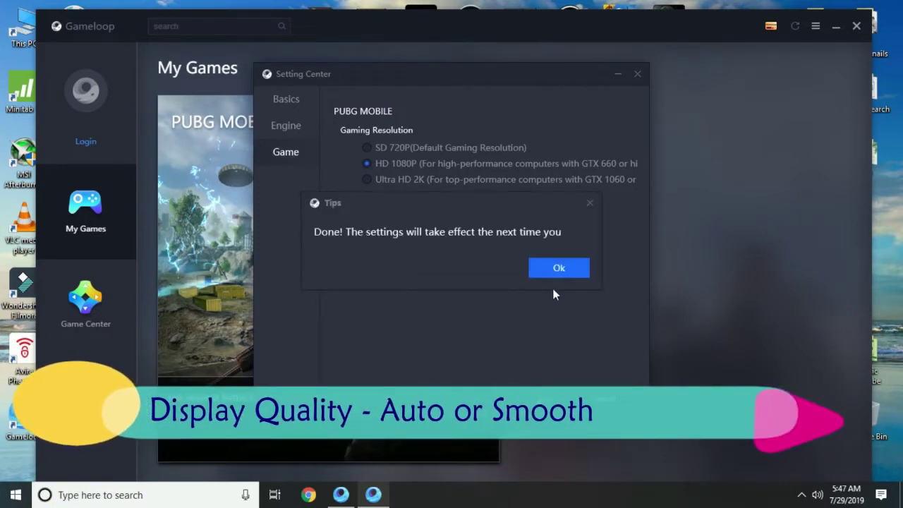
pyautogui.click(557, 268)
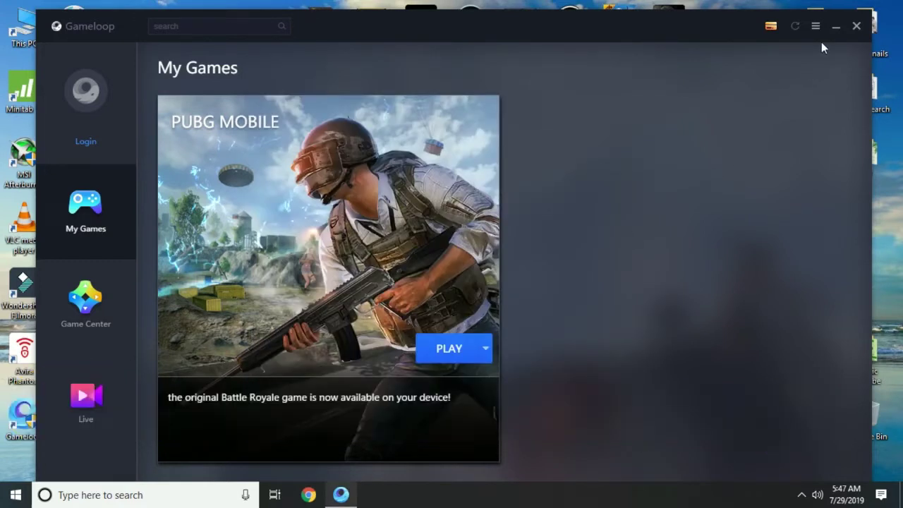
# - Update Gameloop to the newly detected version, keep the update running when asked to cancel, and close the updater
pyautogui.click(816, 28)
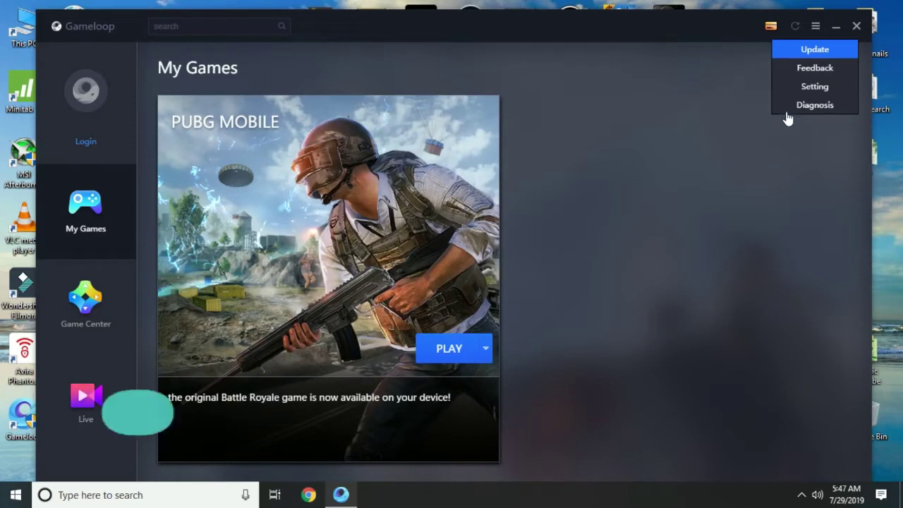
pyautogui.click(814, 51)
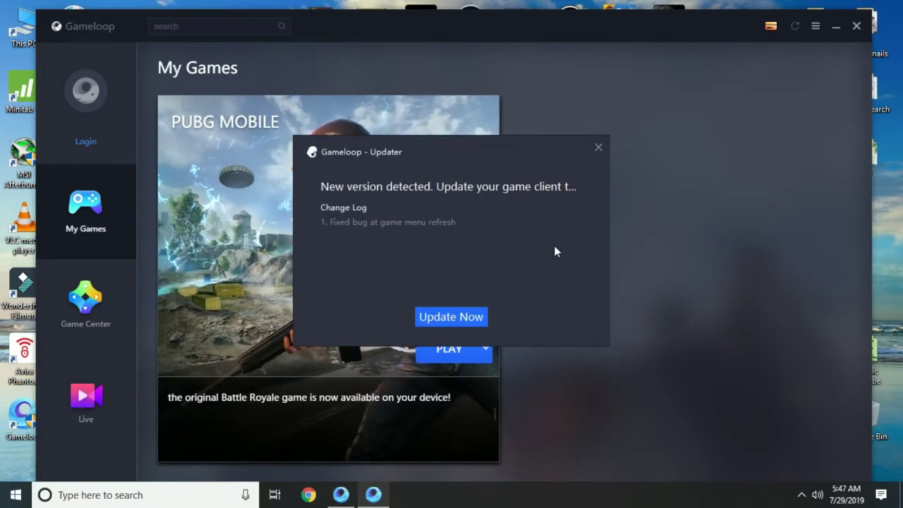
pyautogui.click(460, 317)
pyautogui.click(597, 211)
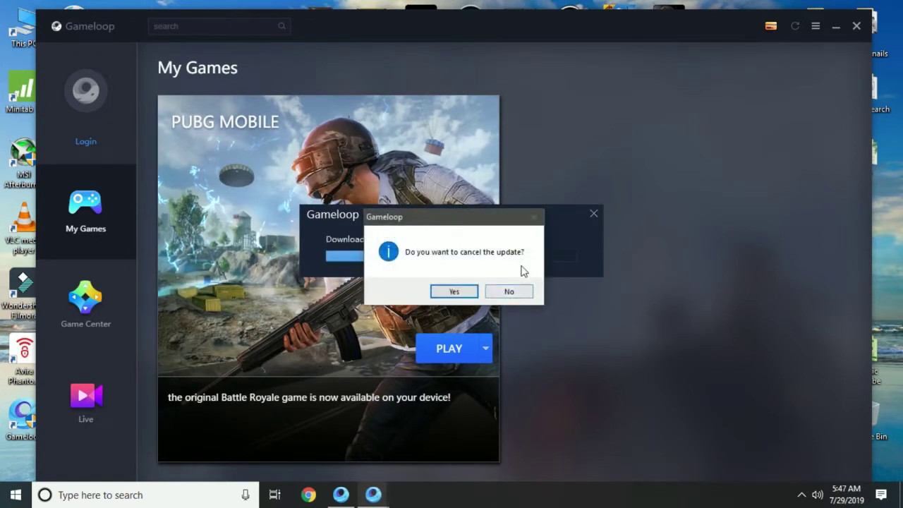
pyautogui.click(508, 293)
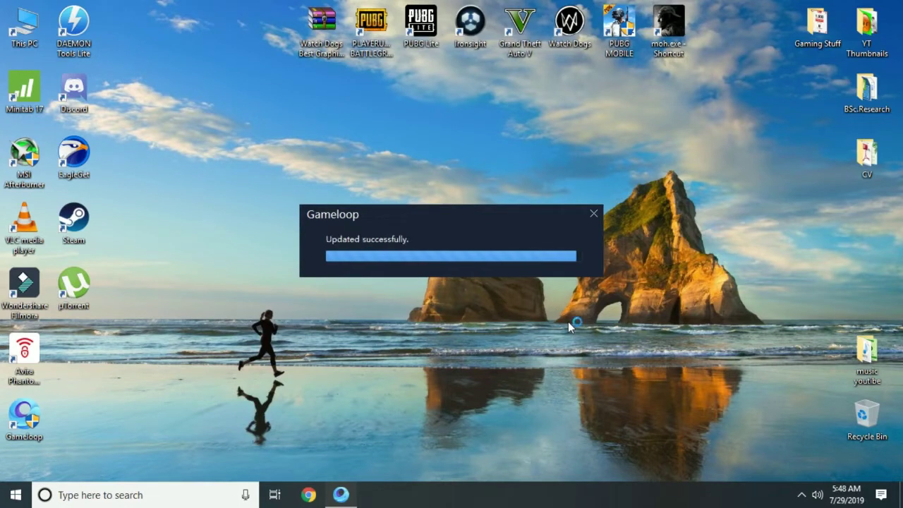
pyautogui.click(594, 213)
# - Refresh the desktop and show the My Games page in the relaunched Gameloop
pyautogui.rightClick(377, 114)
pyautogui.click(417, 151)
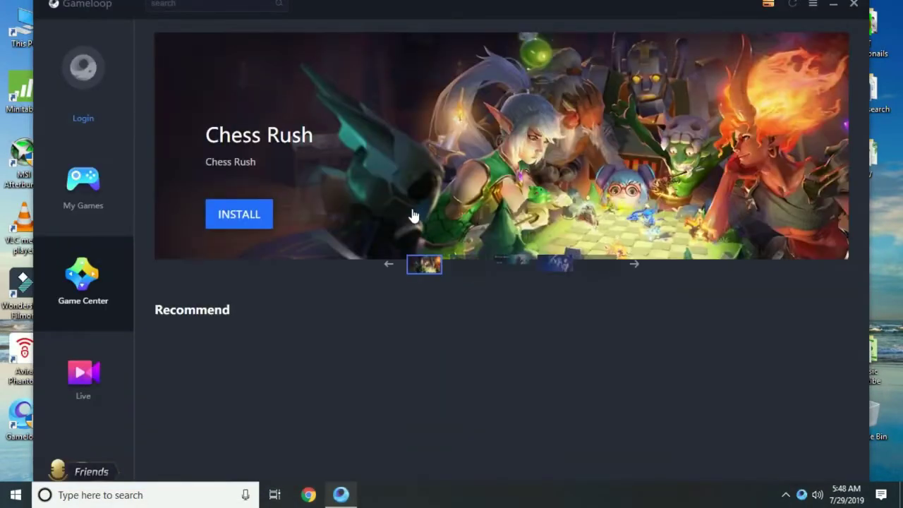
pyautogui.click(114, 182)
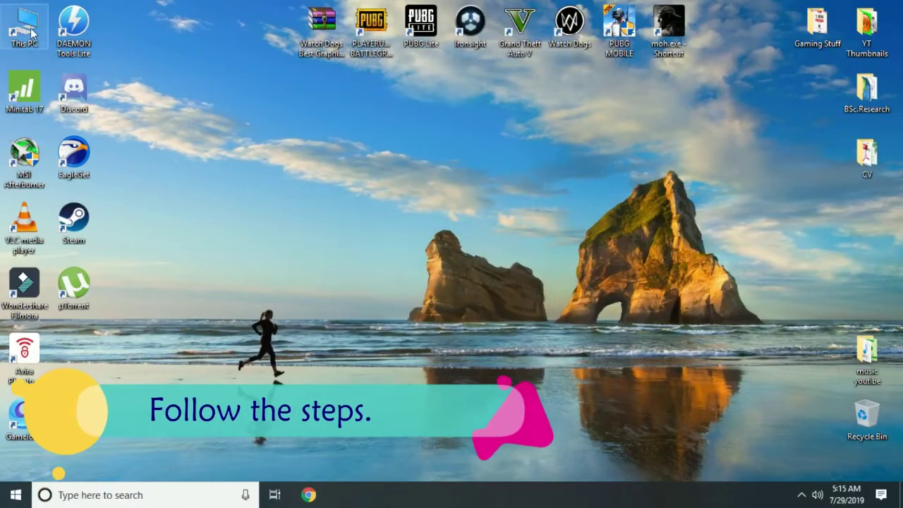
# - Open the properties of This PC and bring up the advanced system settings
pyautogui.press('super+e')
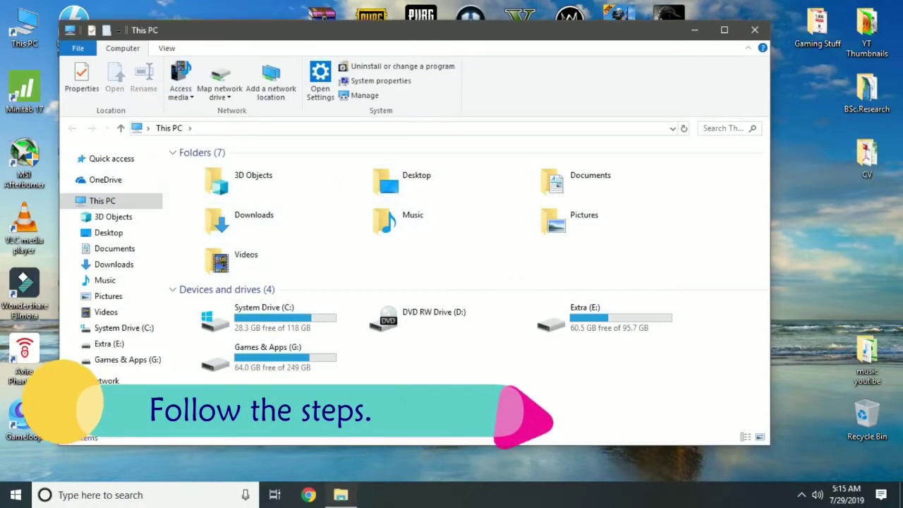
pyautogui.rightClick(433, 389)
pyautogui.click(469, 376)
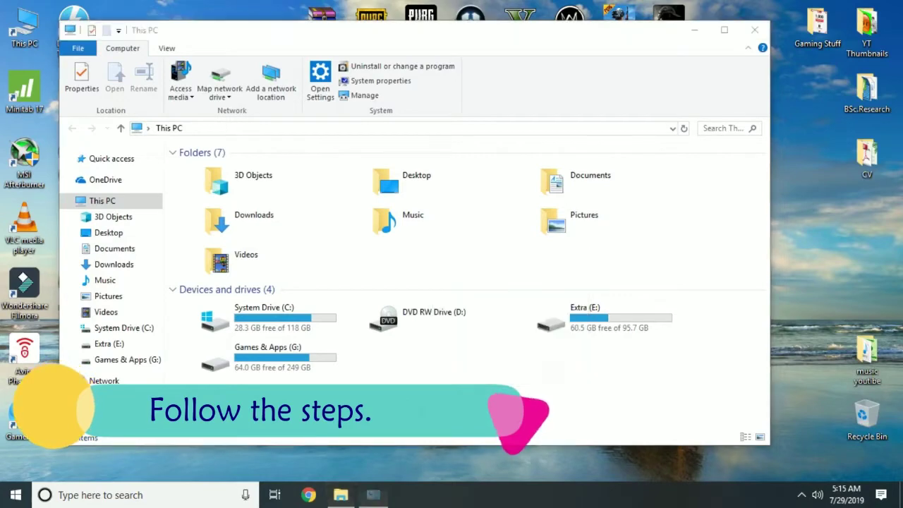
pyautogui.click(95, 126)
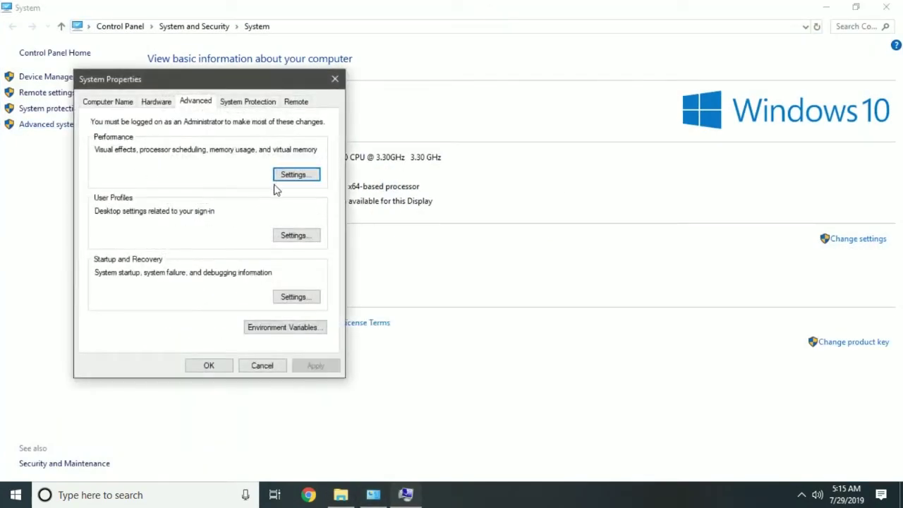
# - Open the virtual memory settings from the advanced performance options
pyautogui.click(296, 175)
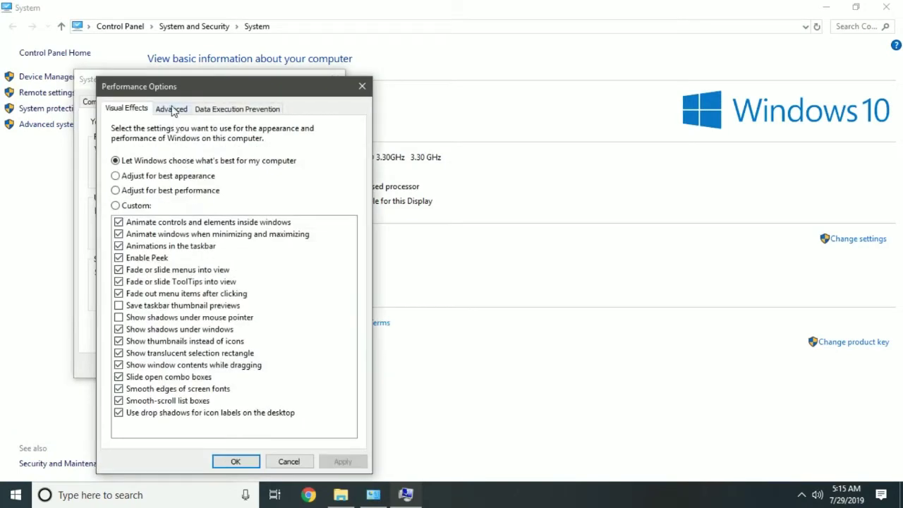
pyautogui.click(173, 109)
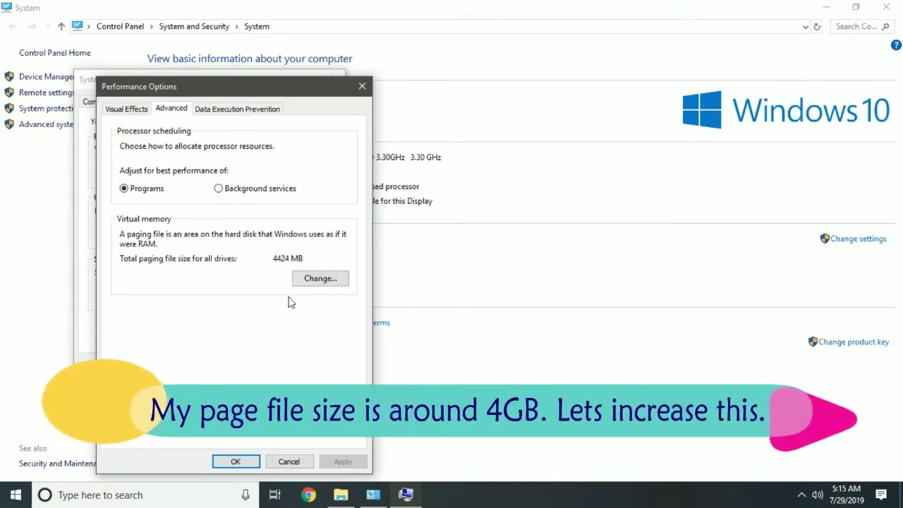
pyautogui.click(321, 279)
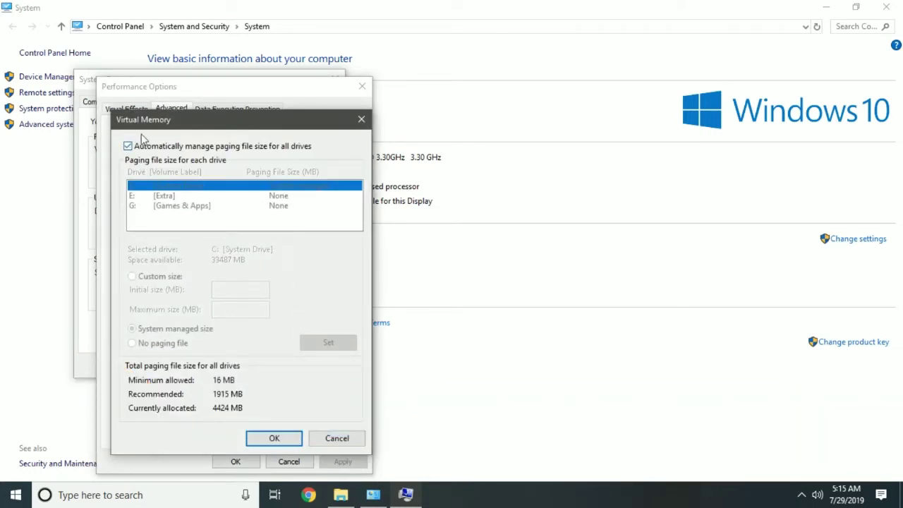
# - Turn off automatic paging file management and set drive C's custom initial and maximum sizes to 8192 MB
pyautogui.click(128, 147)
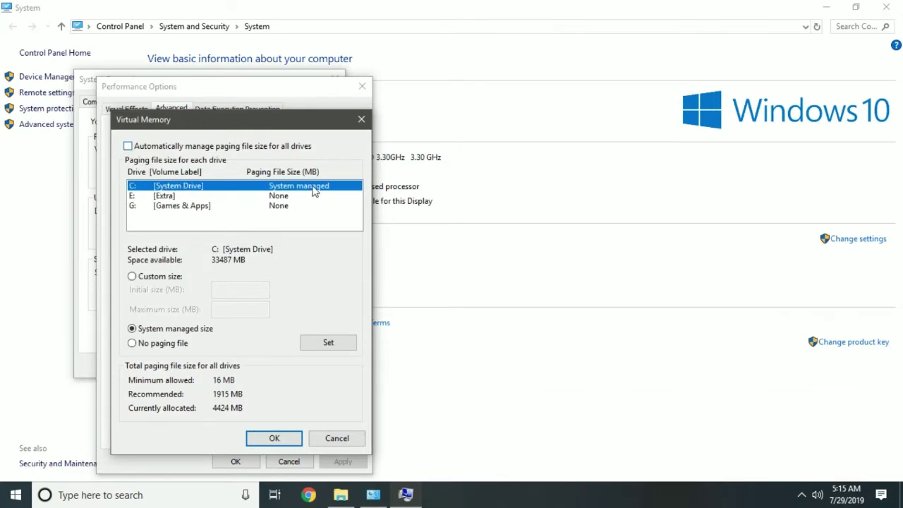
pyautogui.click(132, 278)
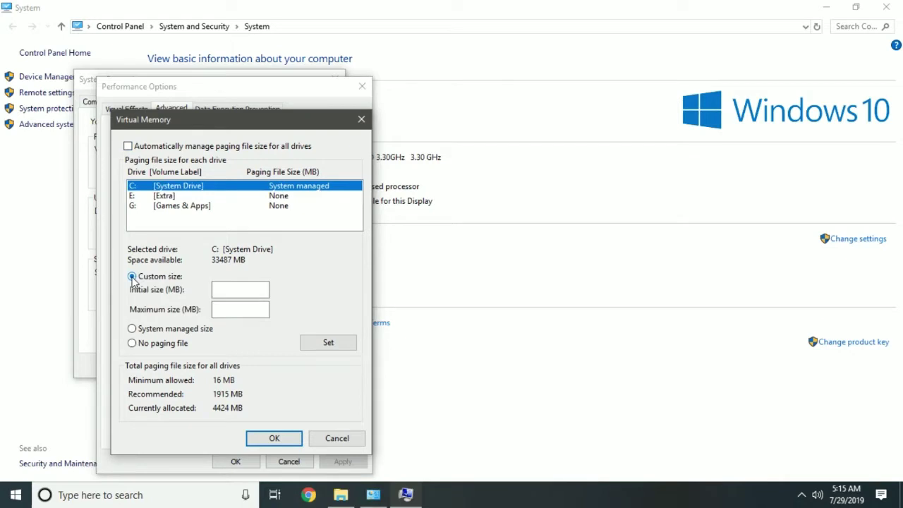
pyautogui.click(226, 293)
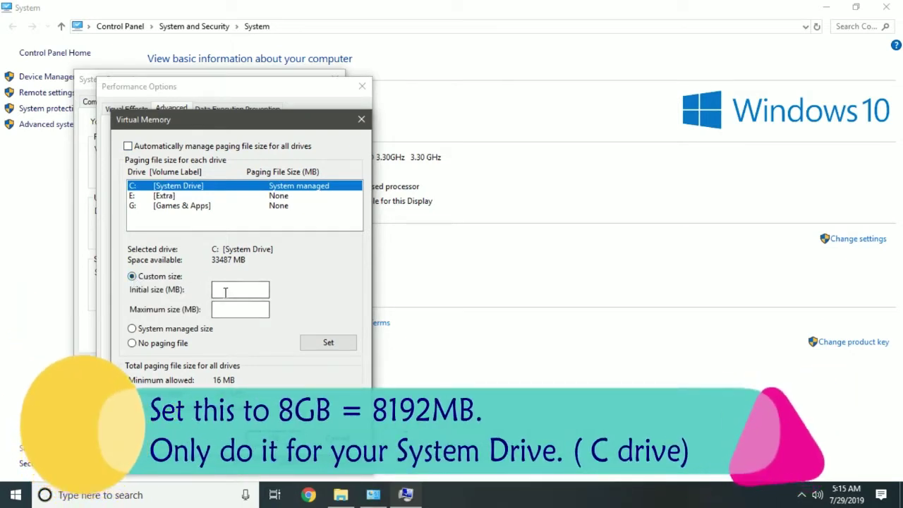
pyautogui.write('8192')
pyautogui.click(240, 313)
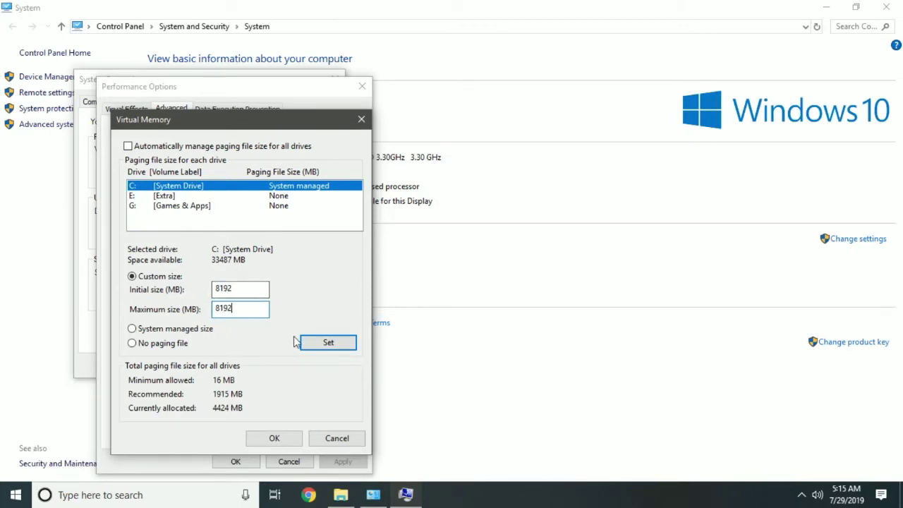
pyautogui.click(325, 346)
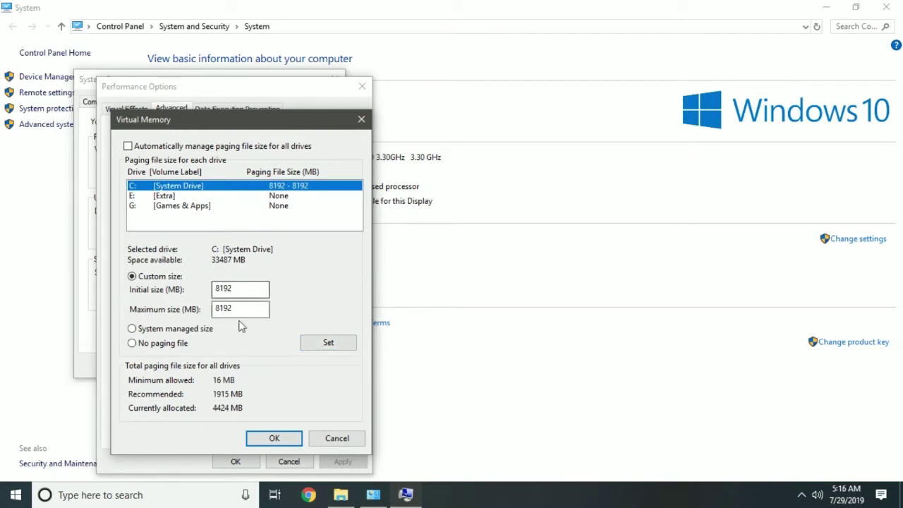
# - Confirm the virtual memory change and apply the performance options
pyautogui.click(276, 438)
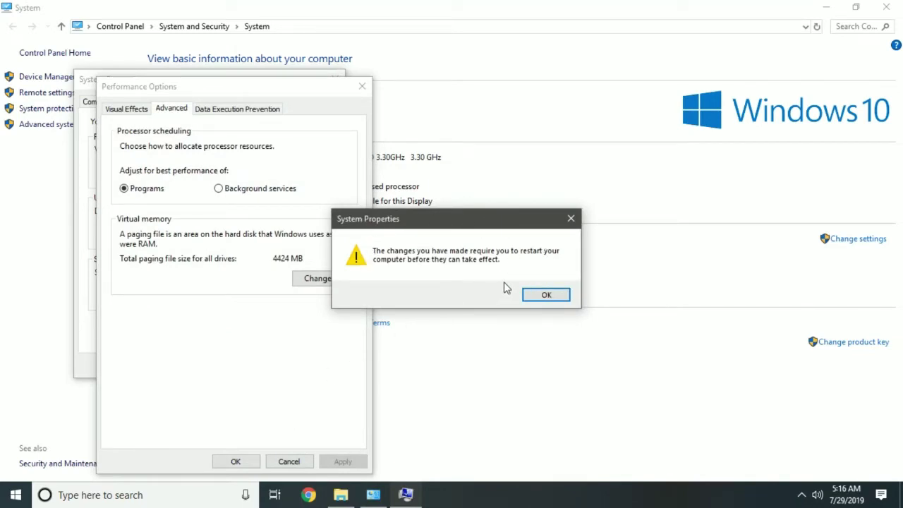
pyautogui.click(544, 294)
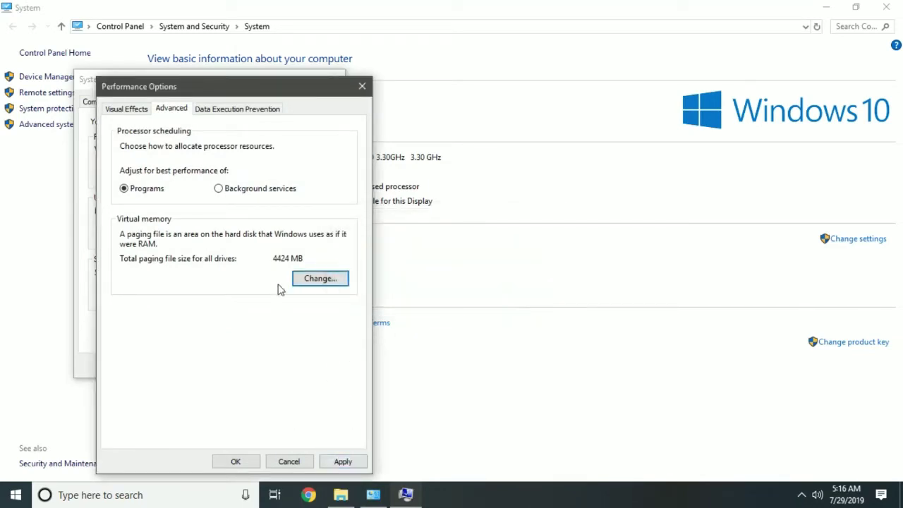
pyautogui.click(344, 462)
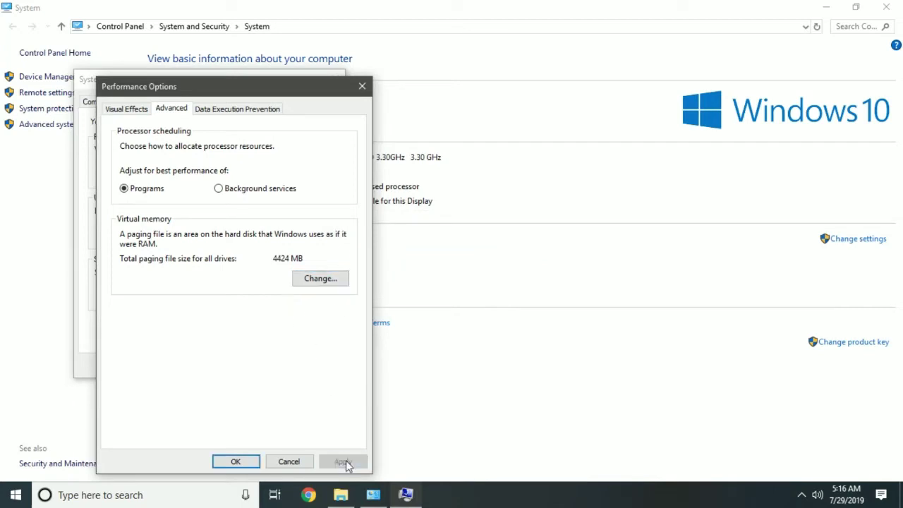
pyautogui.click(236, 461)
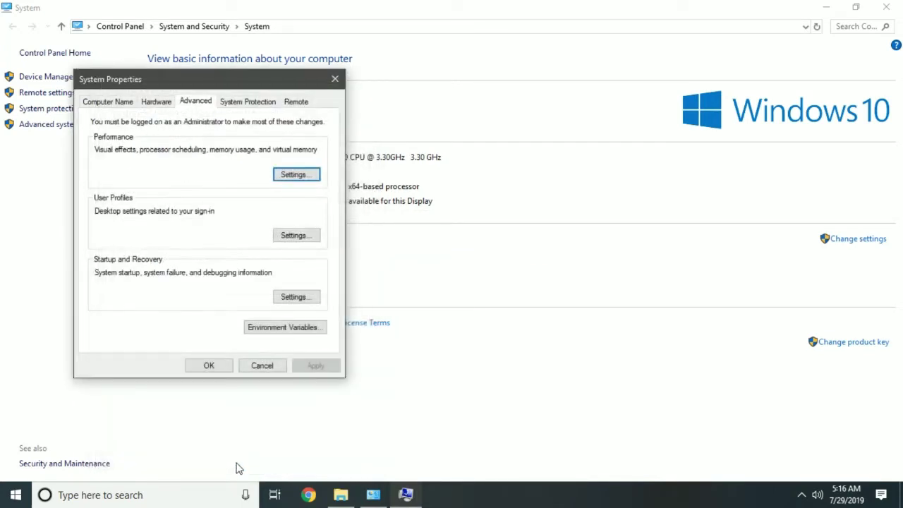
# - Close System Properties and the remaining open windows, and refresh the desktop
pyautogui.click(335, 79)
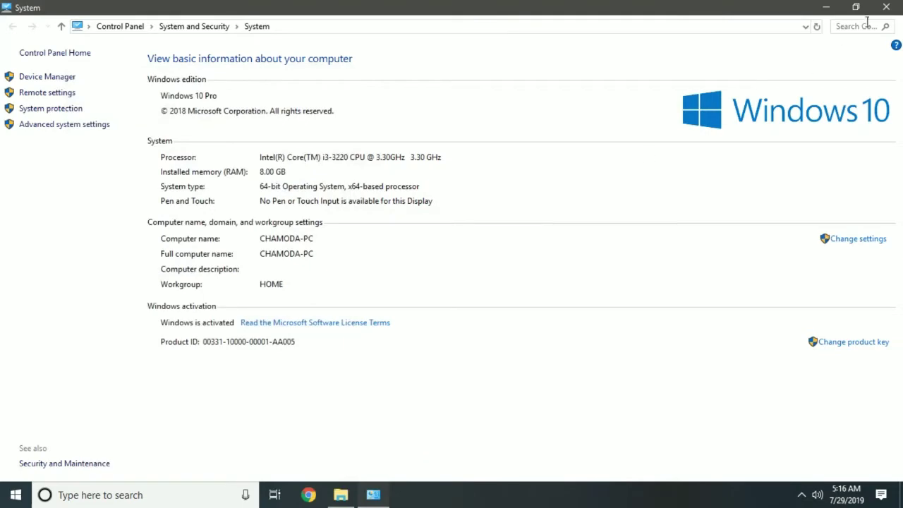
pyautogui.click(886, 7)
pyautogui.click(750, 13)
pyautogui.rightClick(439, 135)
pyautogui.click(490, 175)
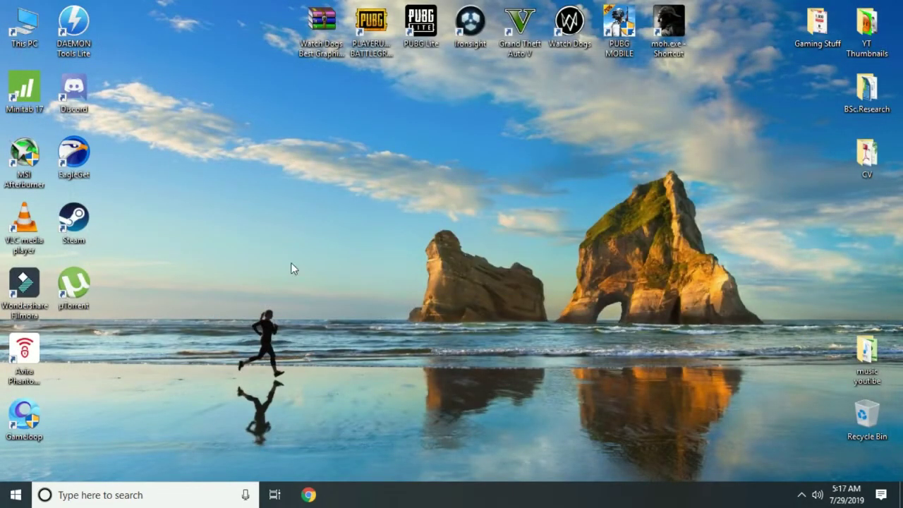
# - Open Local Security Policy from Windows Administrative Tools and dismiss the Administrative Templates warning
pyautogui.click(15, 494)
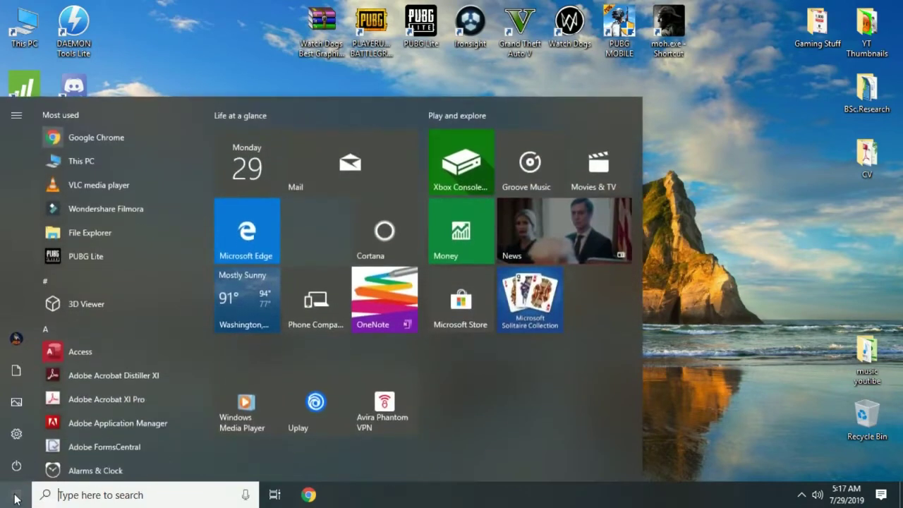
pyautogui.click(50, 331)
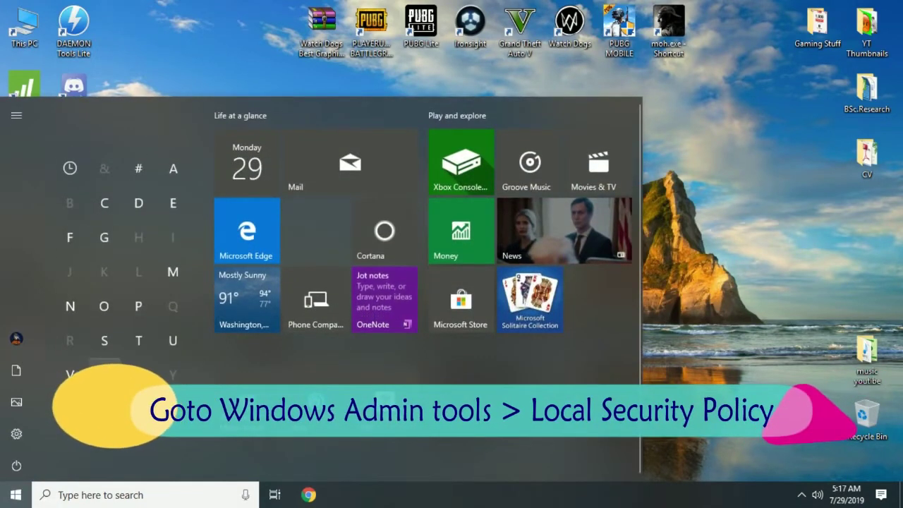
pyautogui.click(101, 389)
pyautogui.click(140, 199)
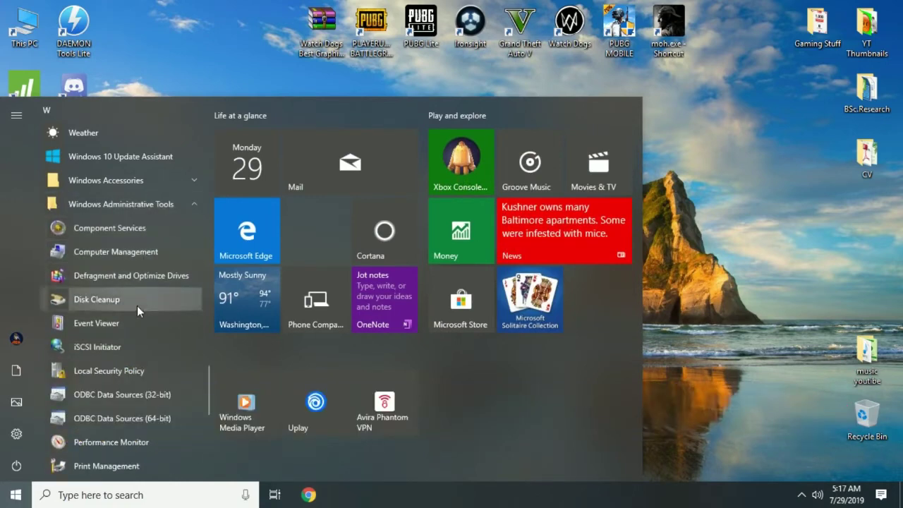
pyautogui.click(107, 373)
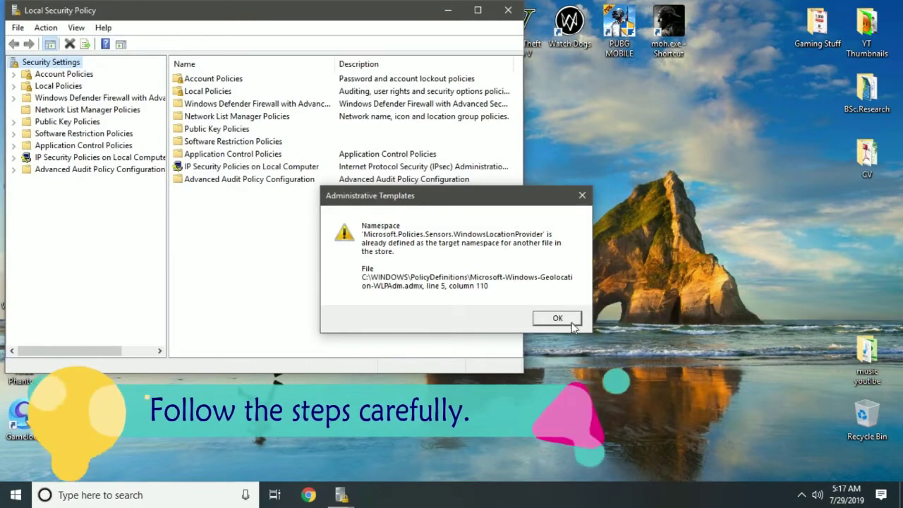
pyautogui.press('Return')
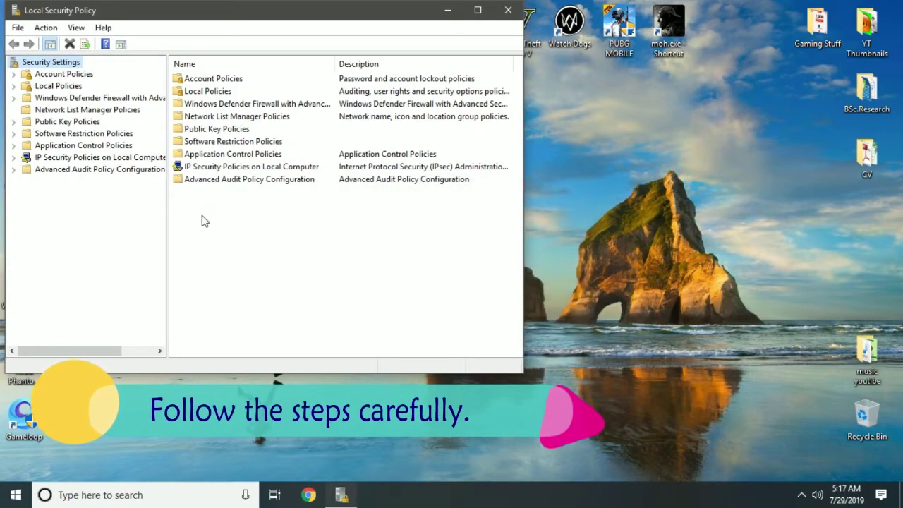
# - Open the properties of the "Lock pages in memory" policy in User Rights Assignment under Local Policies
pyautogui.doubleClick(48, 86)
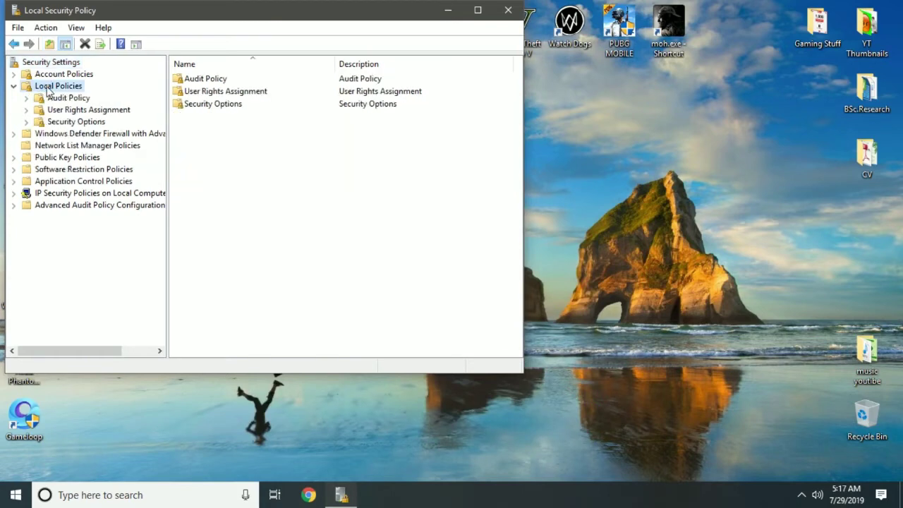
pyautogui.doubleClick(204, 93)
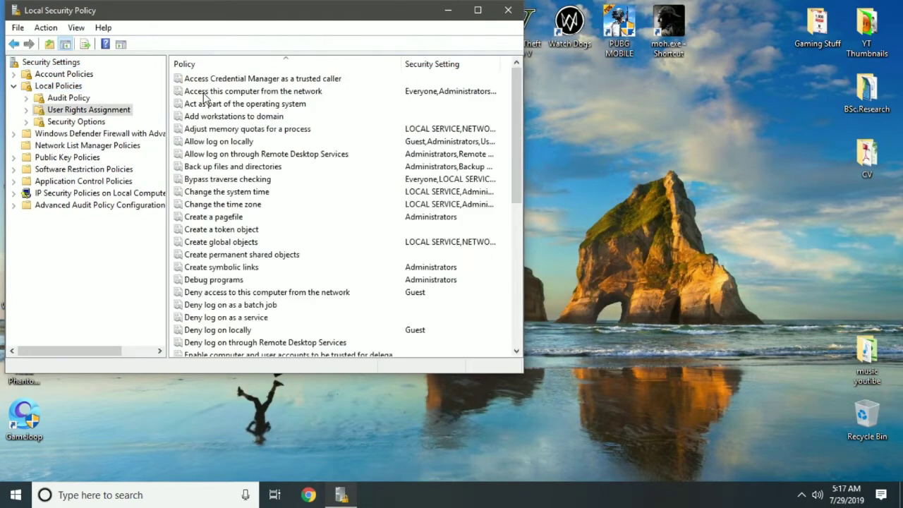
pyautogui.scroll(-6, 252, 164)
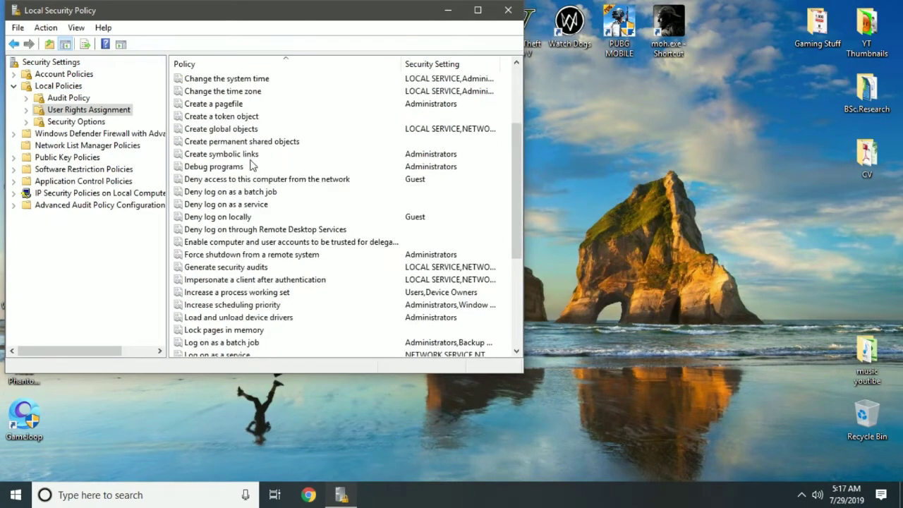
pyautogui.scroll(-1, 251, 168)
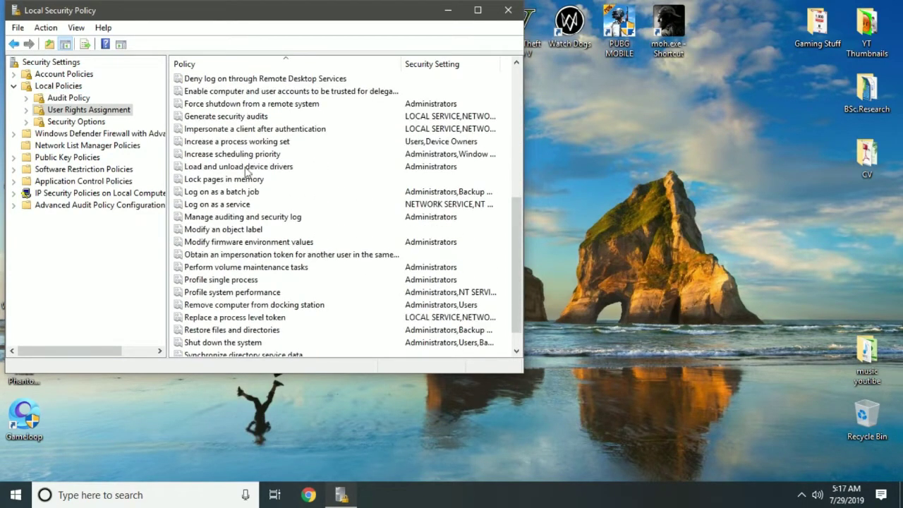
pyautogui.click(205, 182)
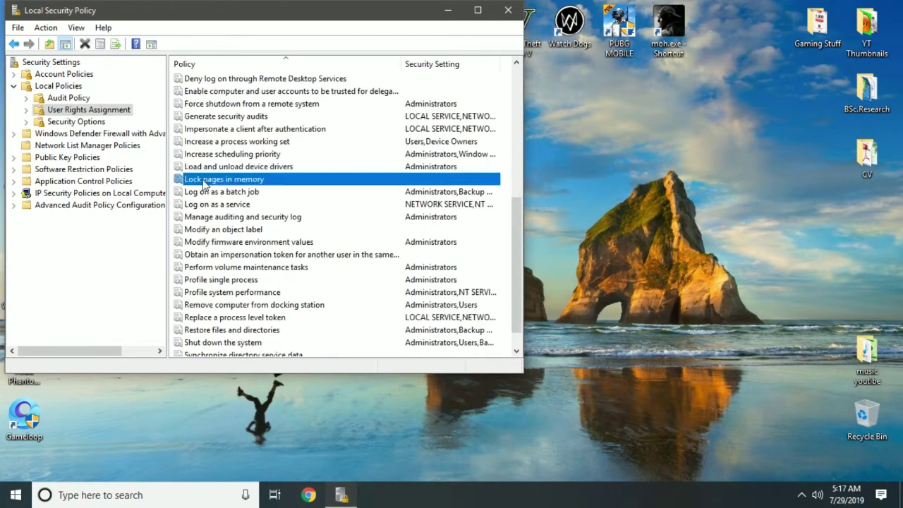
pyautogui.doubleClick(296, 184)
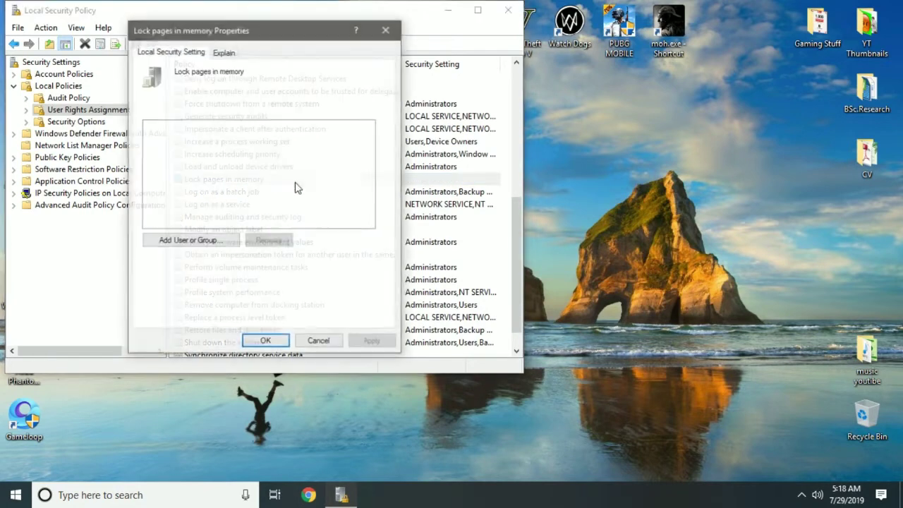
# - Look up the PC administrator's account name and add that account to the "Lock pages in memory" policy
pyautogui.click(190, 241)
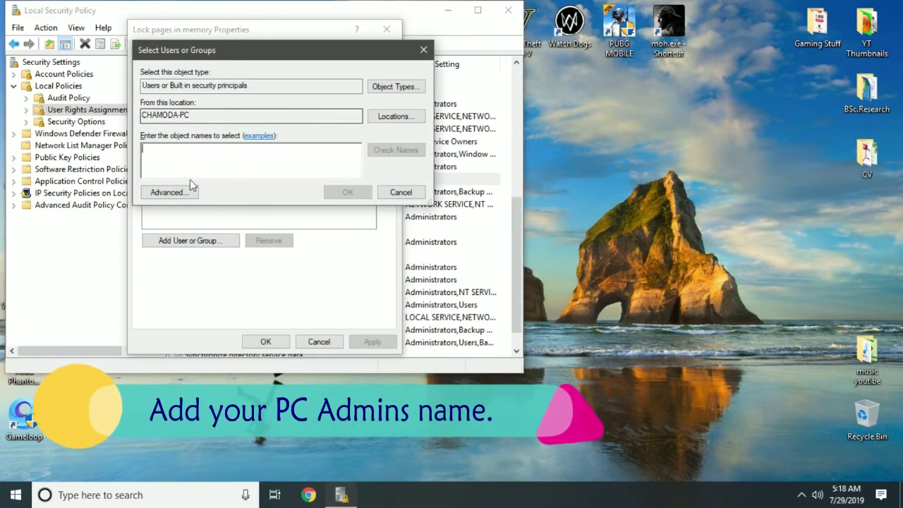
pyautogui.click(12, 496)
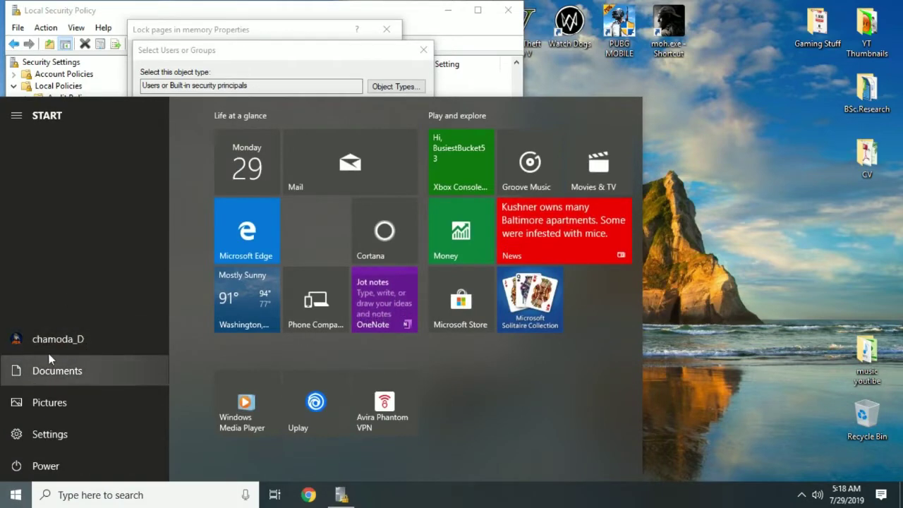
pyautogui.click(619, 73)
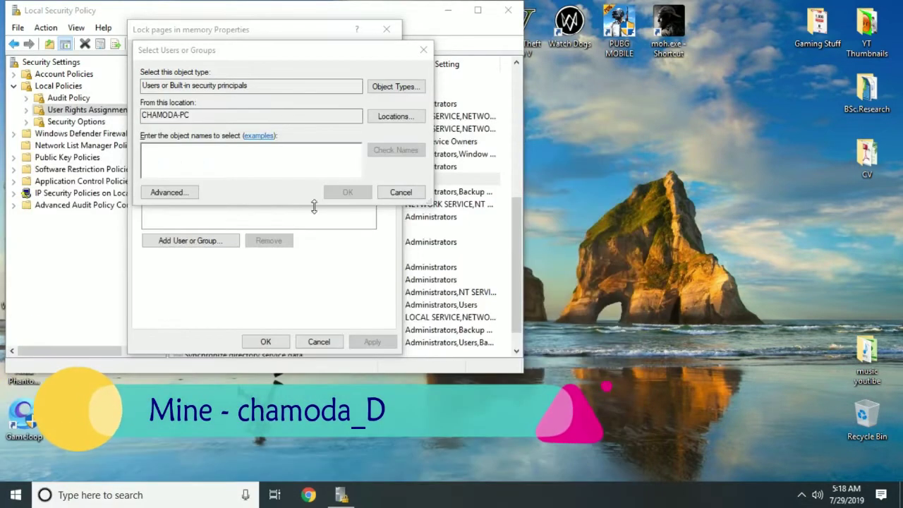
pyautogui.click(173, 159)
pyautogui.write('chamoda_D')
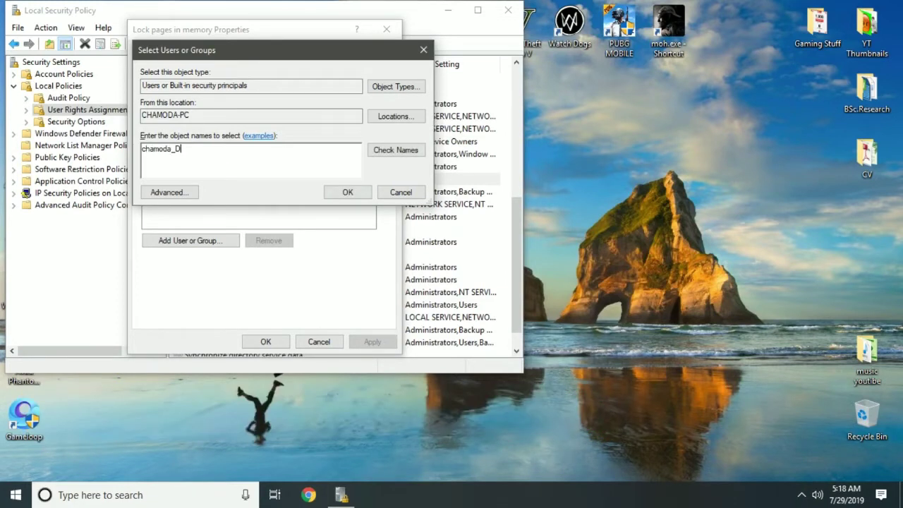
pyautogui.click(348, 192)
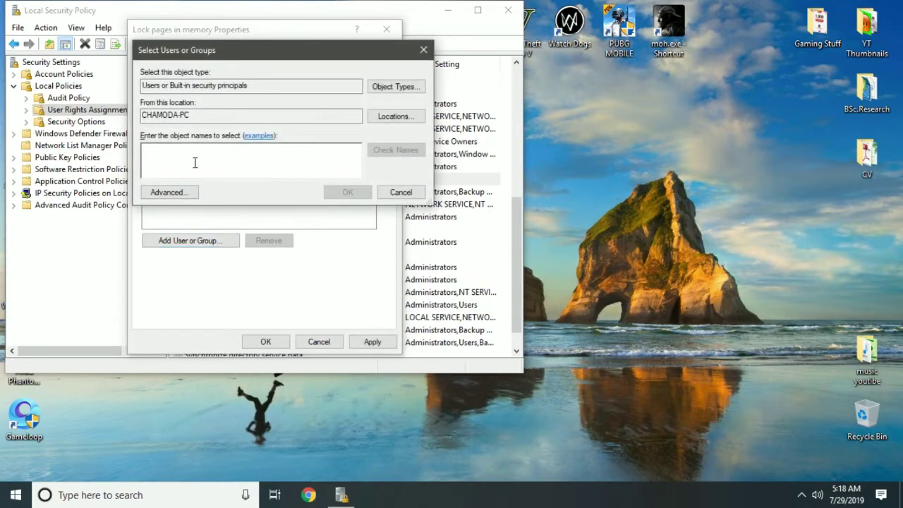
pyautogui.click(400, 193)
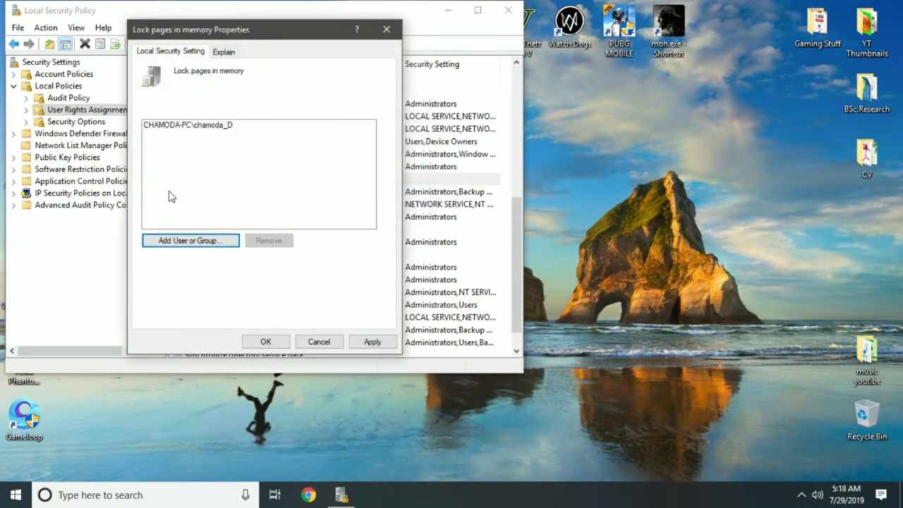
# - Apply and confirm the "Lock pages in memory" change and close Local Security Policy
pyautogui.click(375, 343)
pyautogui.click(266, 343)
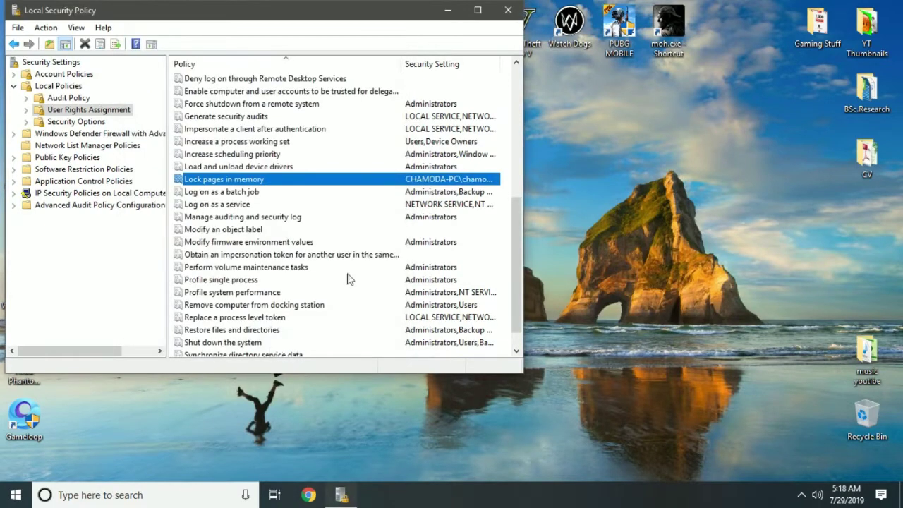
pyautogui.click(509, 10)
# - Refresh the desktop twice and bring up the Windows power options for restarting the computer
pyautogui.rightClick(356, 122)
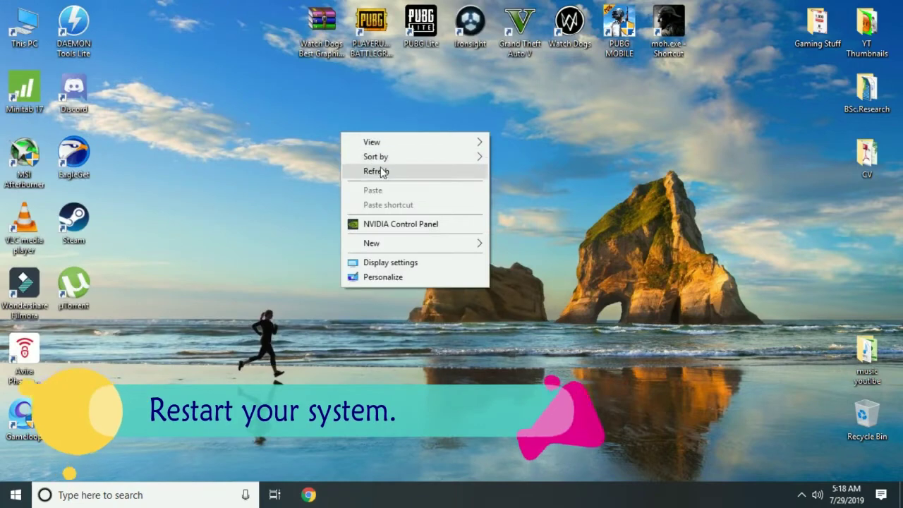
pyautogui.click(388, 159)
pyautogui.rightClick(332, 127)
pyautogui.click(373, 167)
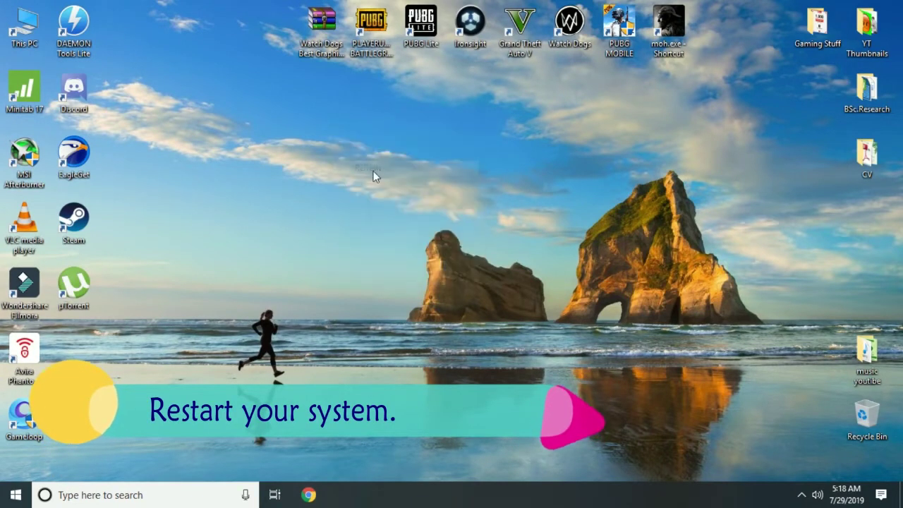
pyautogui.click(16, 494)
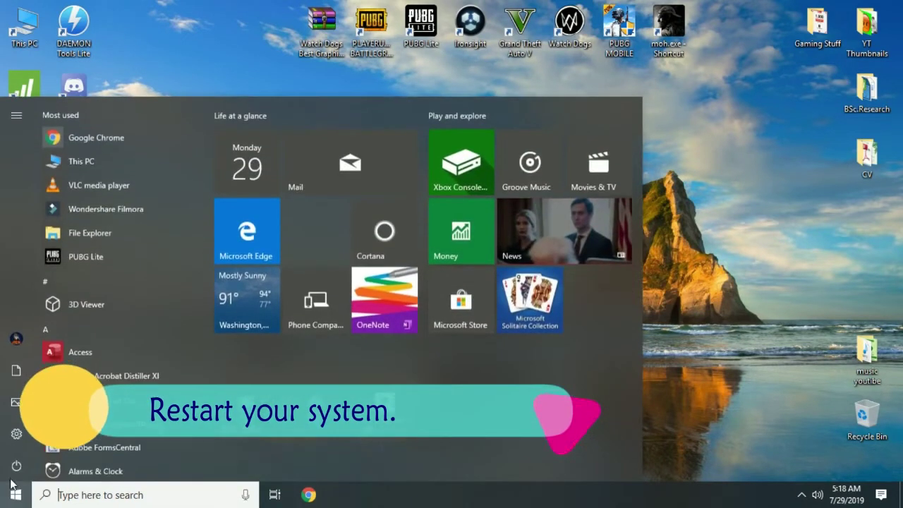
pyautogui.click(16, 467)
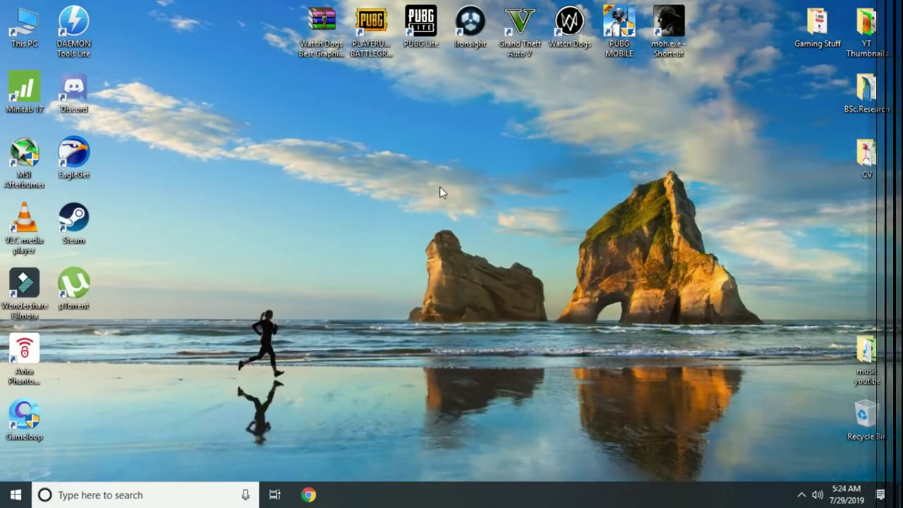
# - Refresh the desktop three times after the restart
pyautogui.rightClick(419, 185)
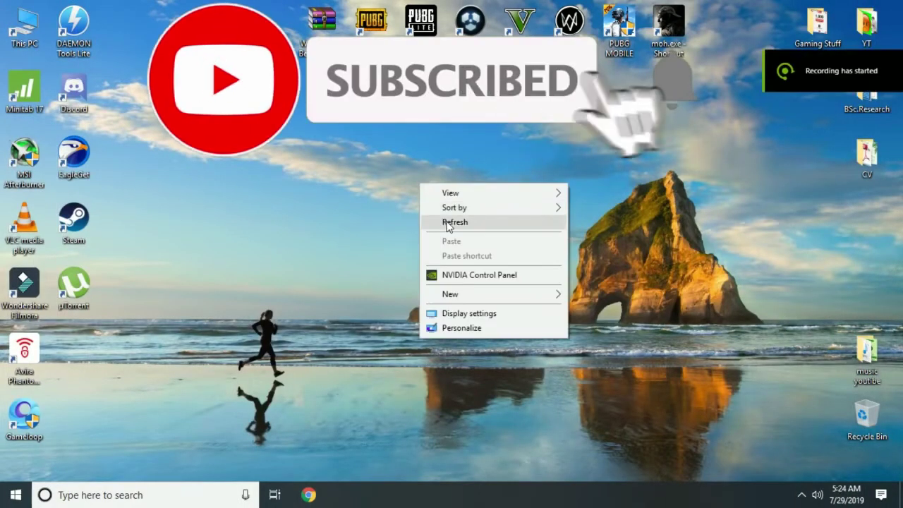
pyautogui.click(447, 223)
pyautogui.rightClick(386, 153)
pyautogui.click(421, 194)
pyautogui.rightClick(368, 137)
pyautogui.click(400, 175)
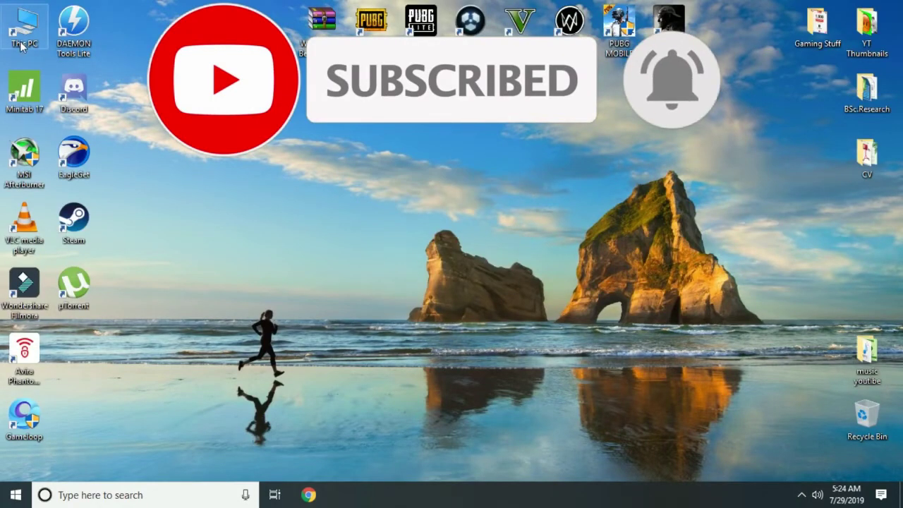
# - Check drive C's paging file size in the virtual memory settings of this PC's advanced system settings
pyautogui.doubleClick(21, 45)
pyautogui.rightClick(441, 402)
pyautogui.click(473, 399)
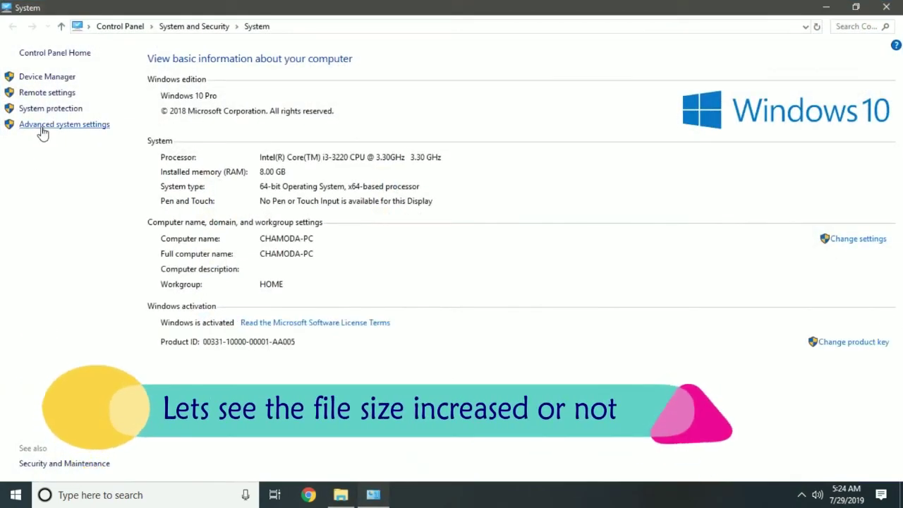
pyautogui.click(43, 129)
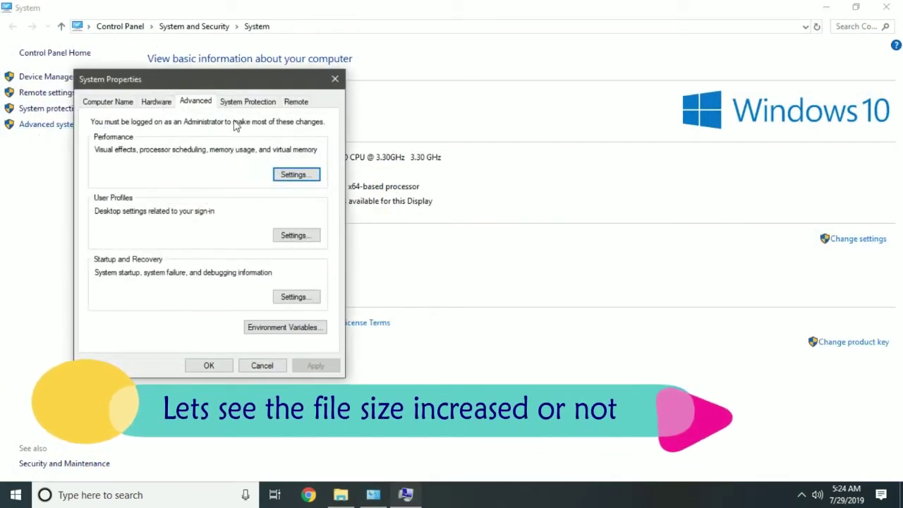
pyautogui.click(289, 176)
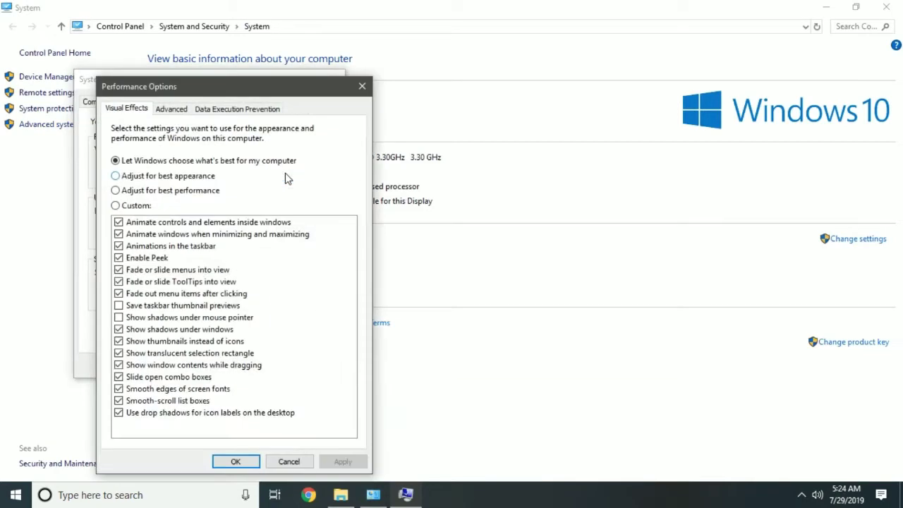
pyautogui.click(173, 110)
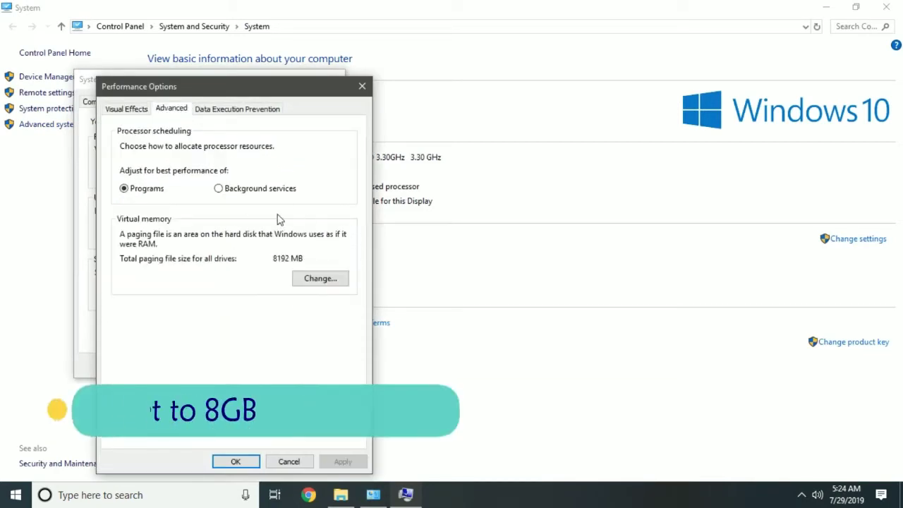
pyautogui.click(318, 279)
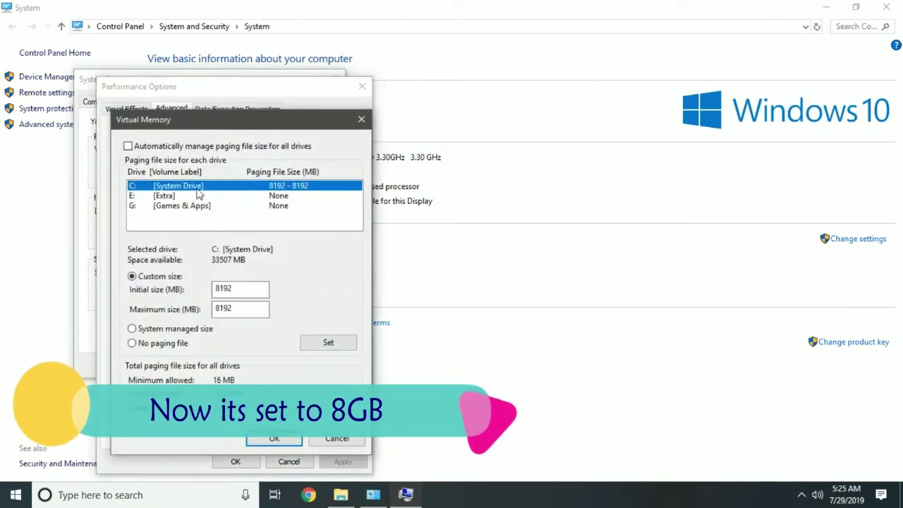
# - Close the Virtual Memory, Performance Options, System Properties and remaining system windows
pyautogui.click(274, 439)
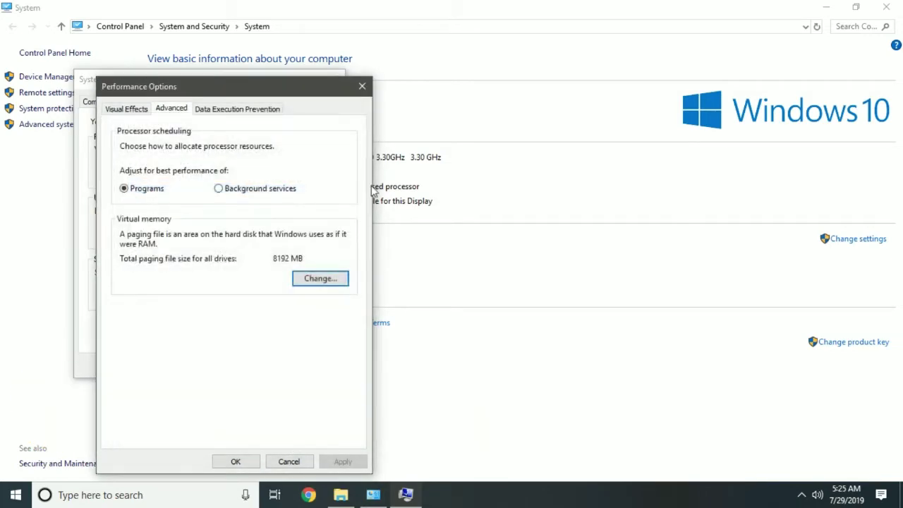
pyautogui.click(364, 90)
pyautogui.click(336, 79)
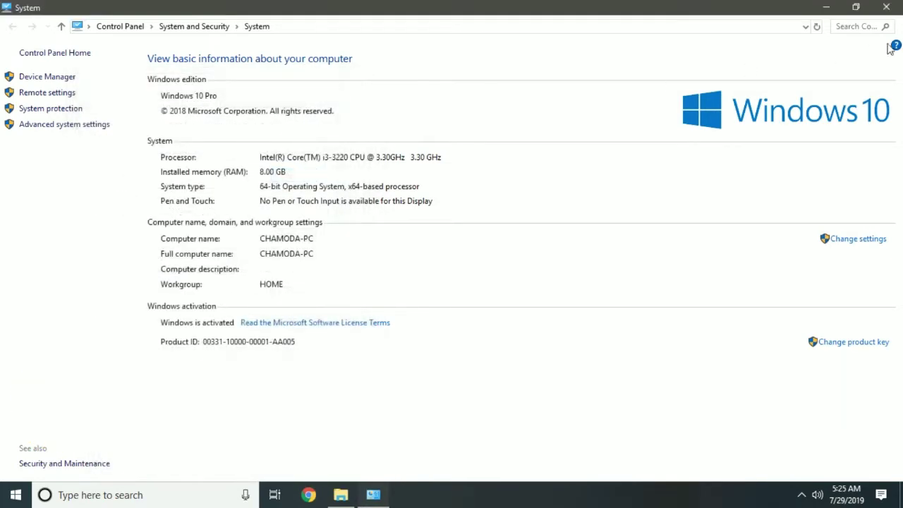
pyautogui.click(887, 7)
pyautogui.click(755, 30)
# - Refresh the empty desktop several times
pyautogui.rightClick(414, 130)
pyautogui.click(443, 169)
pyautogui.rightClick(375, 133)
pyautogui.click(395, 172)
pyautogui.rightClick(399, 166)
pyautogui.click(433, 205)
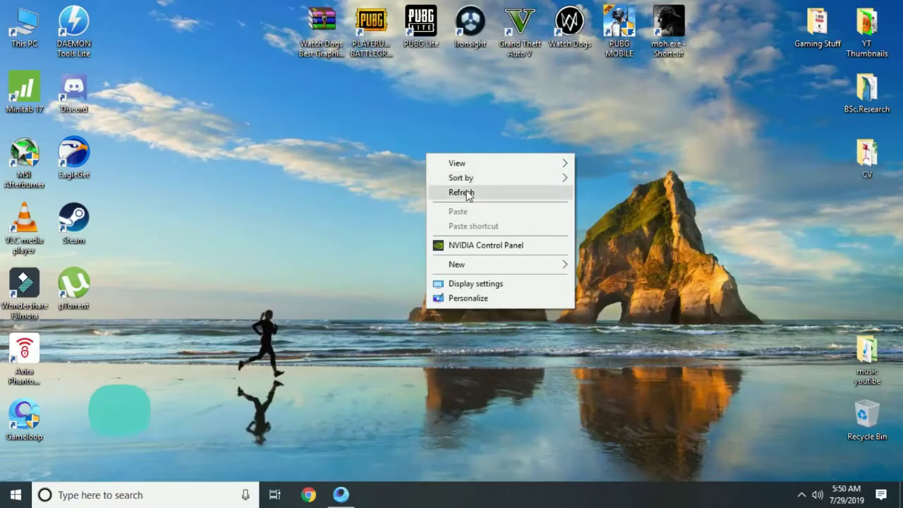
pyautogui.click(464, 193)
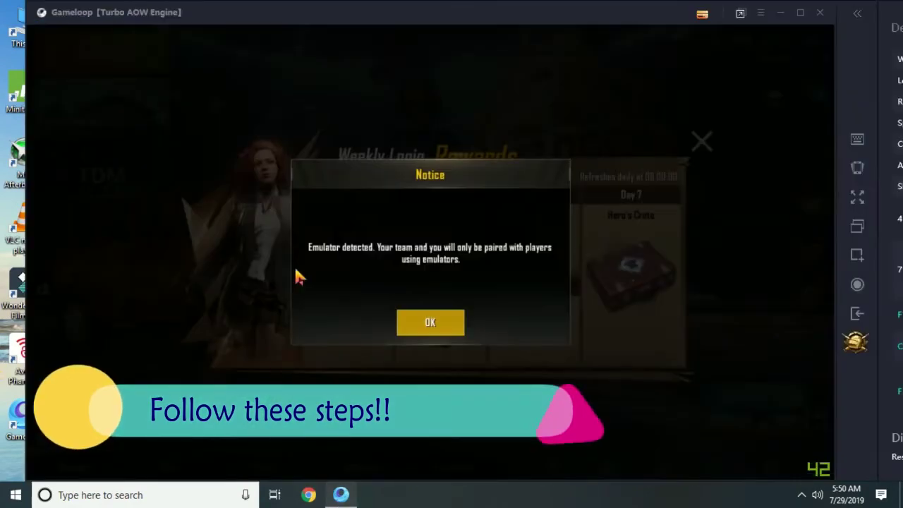
# - Dismiss the emulator notice, the weekly login rewards and the shop promotion to reach the PUBG Mobile lobby
pyautogui.click(446, 322)
pyautogui.click(356, 240)
pyautogui.click(430, 337)
pyautogui.click(701, 142)
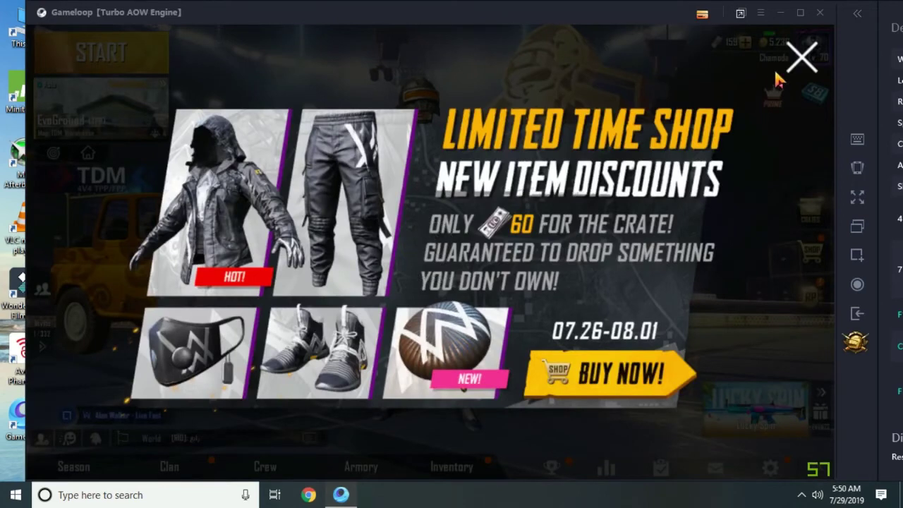
pyautogui.click(802, 57)
pyautogui.click(795, 66)
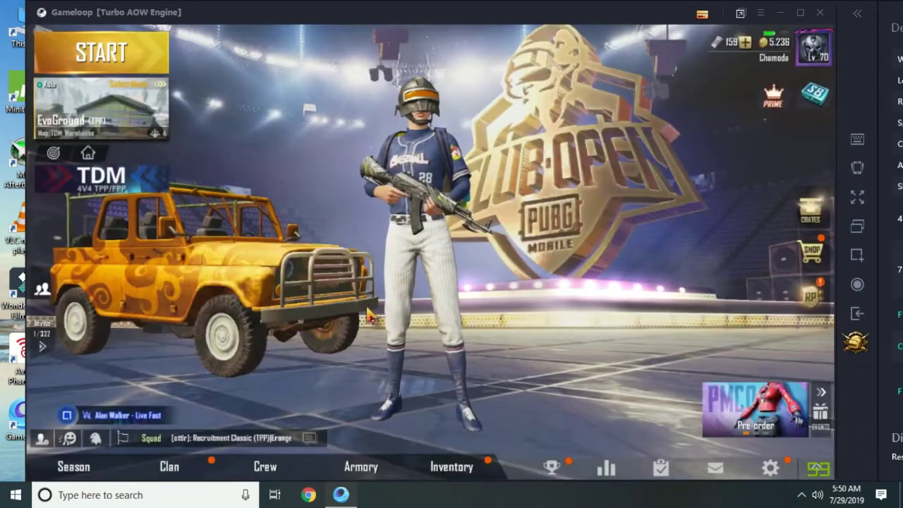
# - Minimize Gameloop and show the detailed process list in Task Manager
pyautogui.click(781, 13)
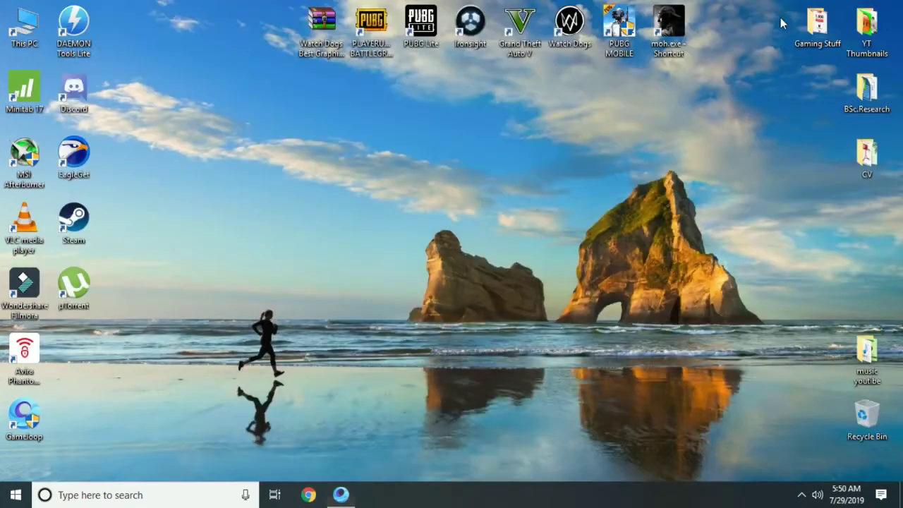
pyautogui.rightClick(577, 503)
pyautogui.click(585, 432)
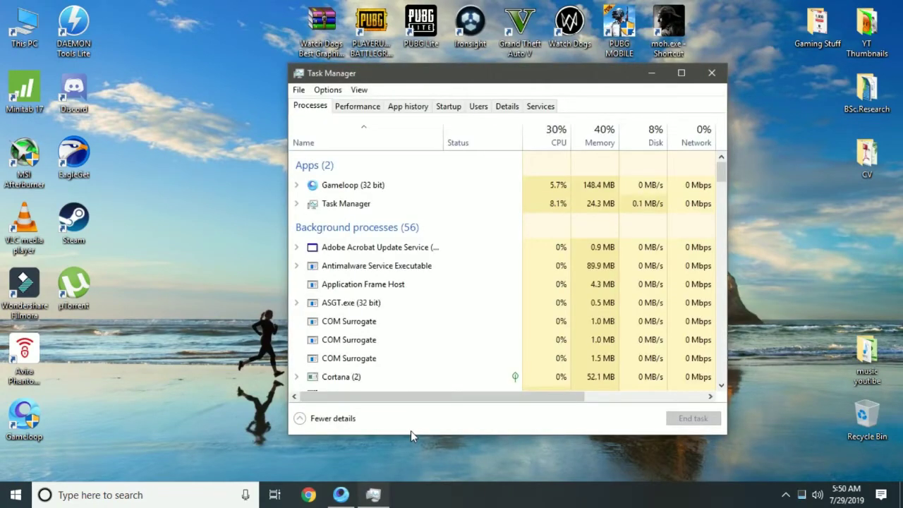
pyautogui.click(480, 109)
pyautogui.click(505, 108)
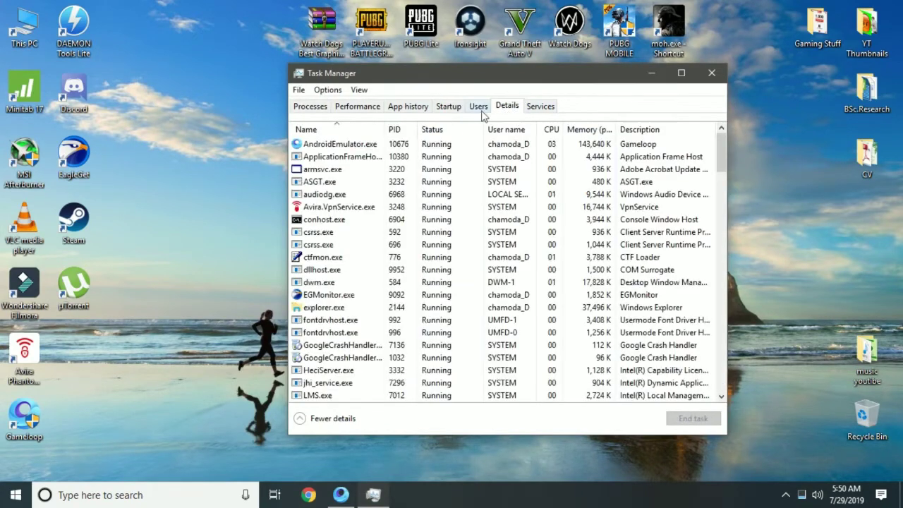
# - Open the compatibility settings in the properties of the AndroidEmulator.exe process
pyautogui.click(332, 146)
pyautogui.rightClick(332, 146)
pyautogui.click(370, 296)
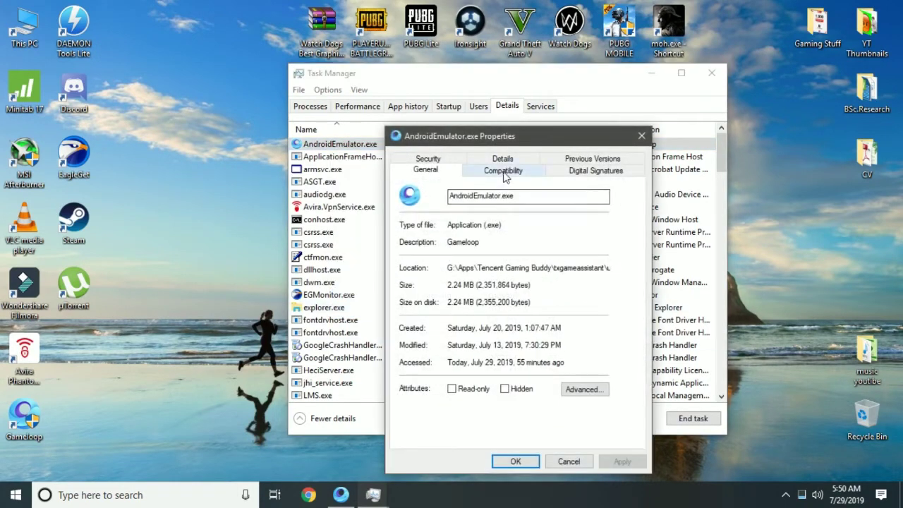
pyautogui.click(504, 173)
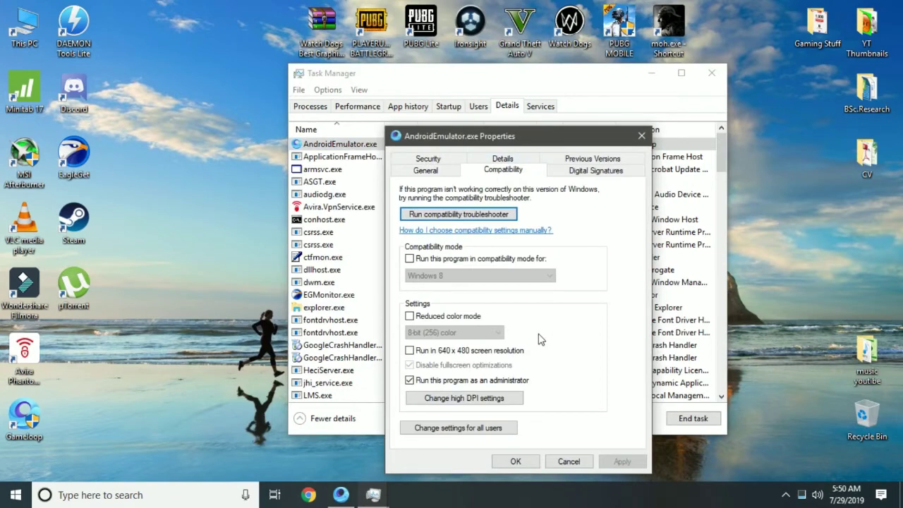
# - Confirm the all-users compatibility settings of AndroidEmulator.exe with fullscreen optimizations disabled, and close the properties and Task Manager
pyautogui.click(454, 429)
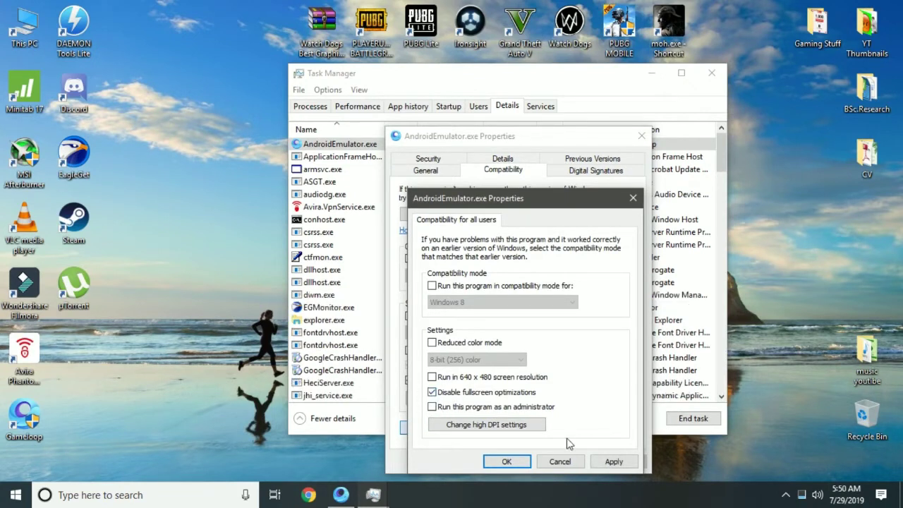
pyautogui.click(503, 463)
pyautogui.click(515, 462)
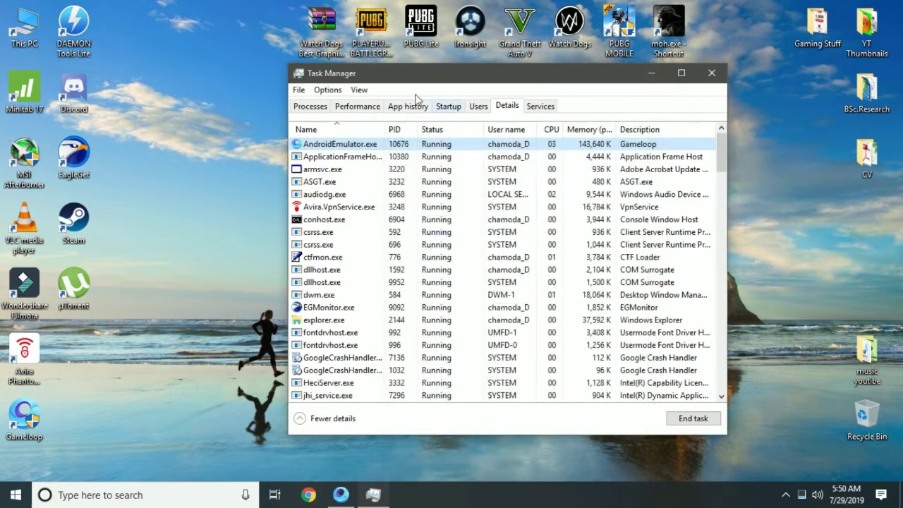
pyautogui.click(712, 73)
pyautogui.rightClick(392, 135)
pyautogui.click(429, 178)
pyautogui.rightClick(333, 125)
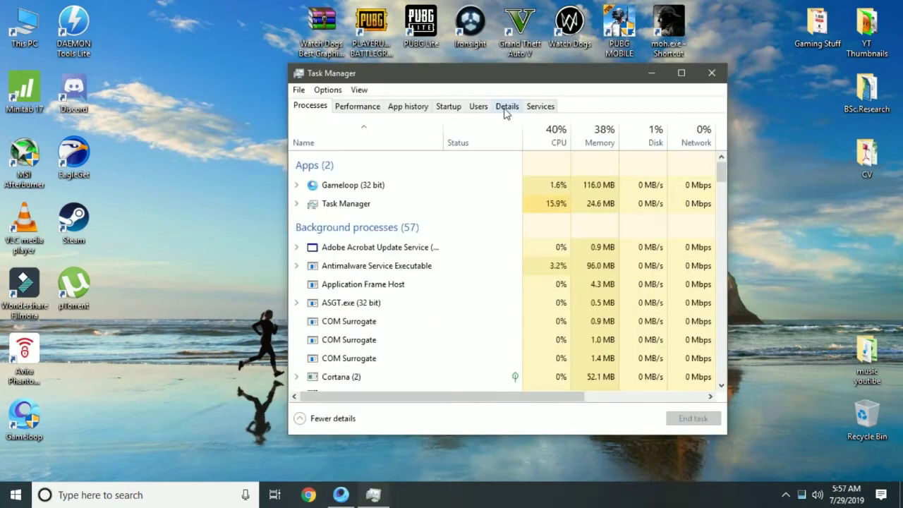
# - Set the priority of AndroidEmulator.exe to High in Task Manager's detailed process list and confirm the change
pyautogui.click(505, 109)
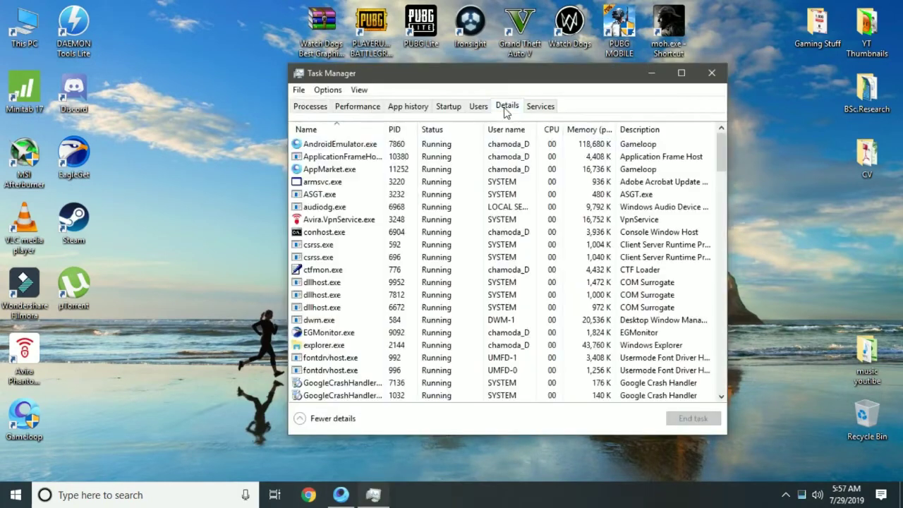
pyautogui.rightClick(348, 149)
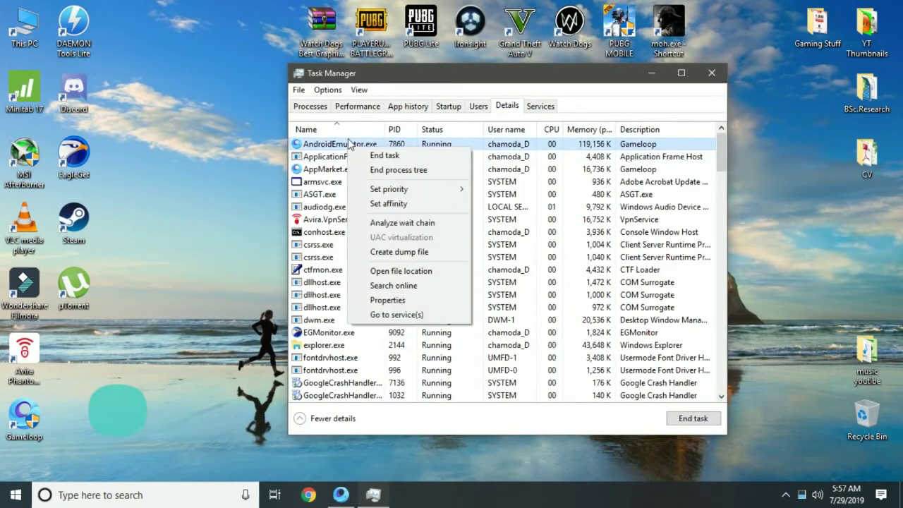
pyautogui.moveTo(407, 196)
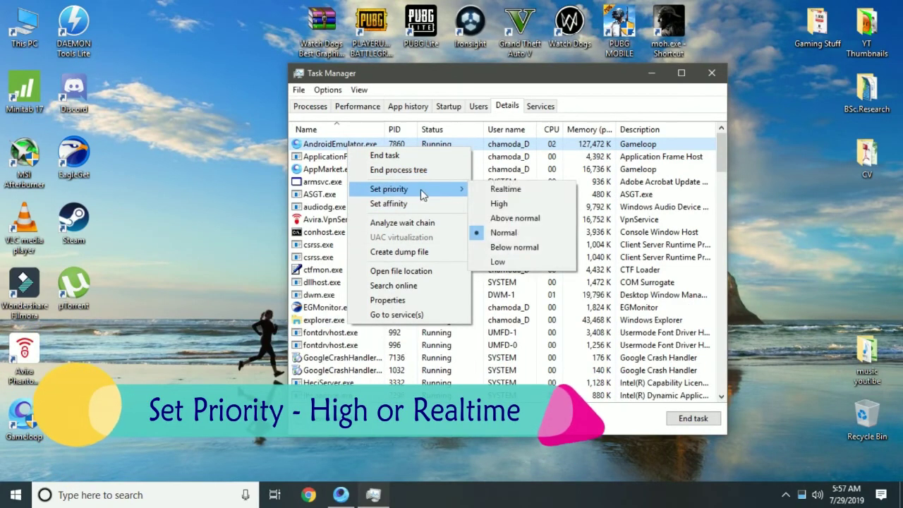
pyautogui.click(510, 204)
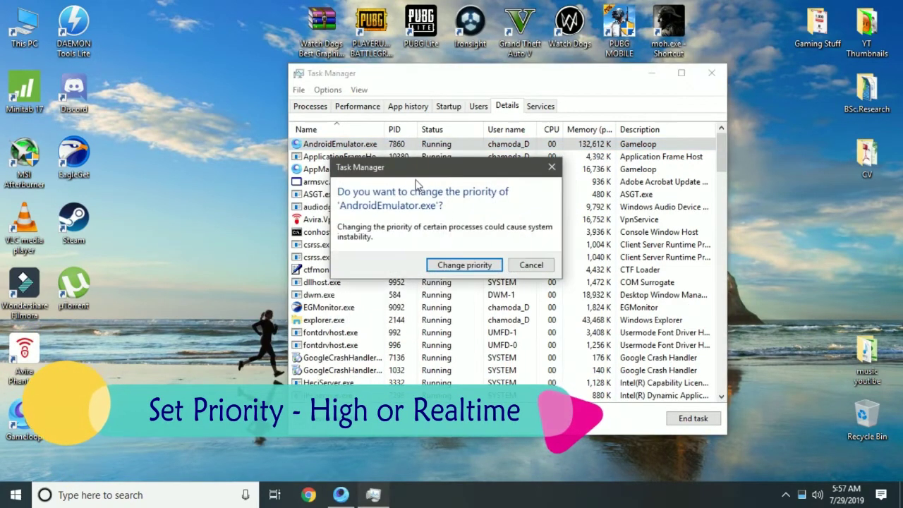
pyautogui.click(465, 265)
# - Change the priority of the AndroidEmulator.exe process to Realtime and confirm it
pyautogui.rightClick(363, 146)
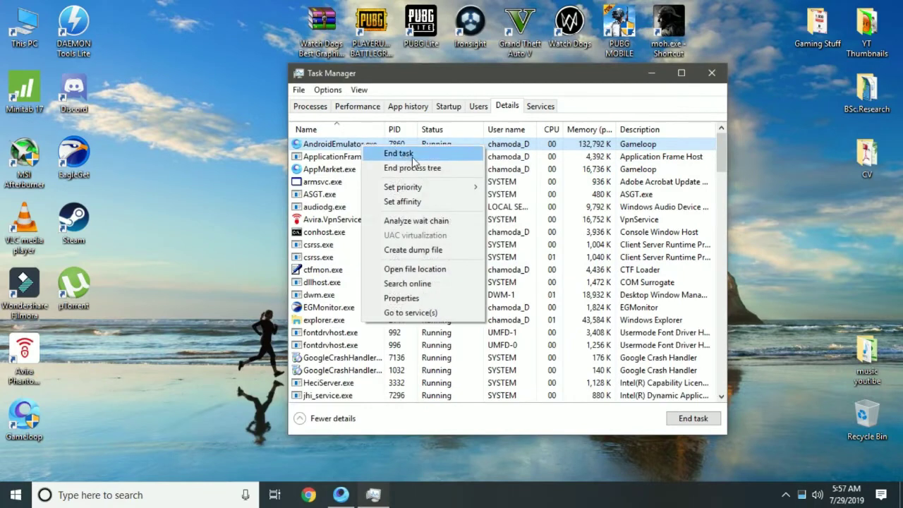
pyautogui.moveTo(426, 190)
pyautogui.click(505, 189)
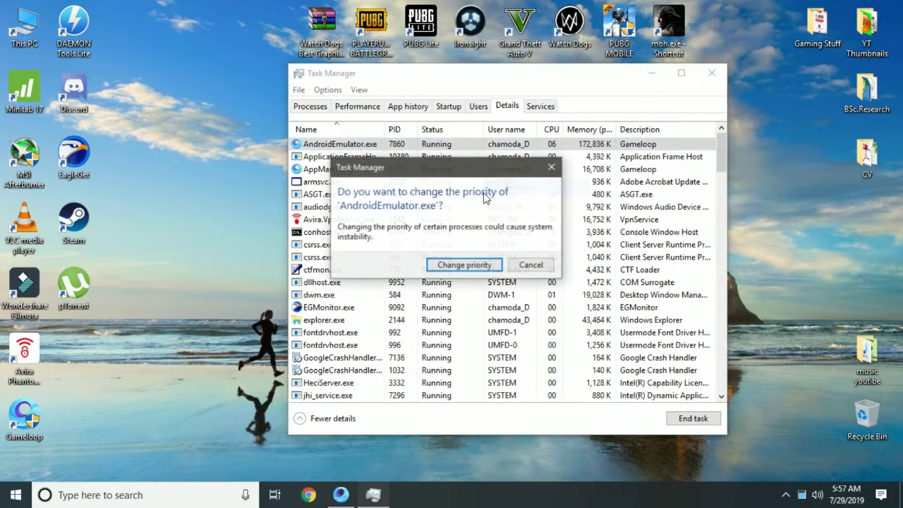
pyautogui.click(466, 265)
# - Check which priority is selected for AndroidEmulator.exe and close Task Manager
pyautogui.rightClick(370, 144)
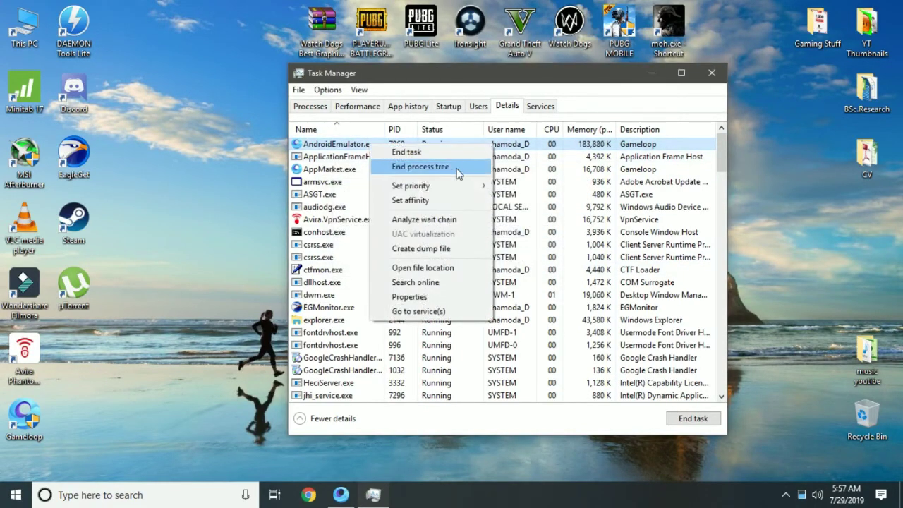
pyautogui.moveTo(457, 185)
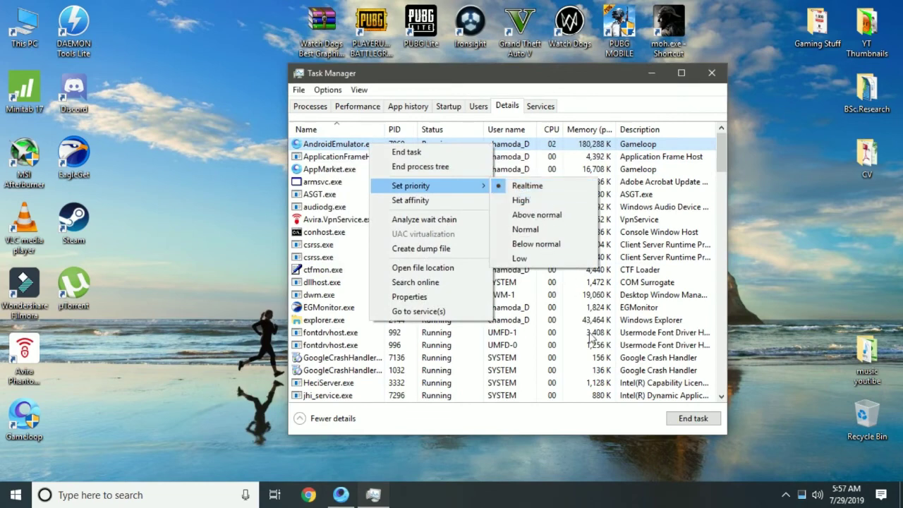
pyautogui.click(250, 147)
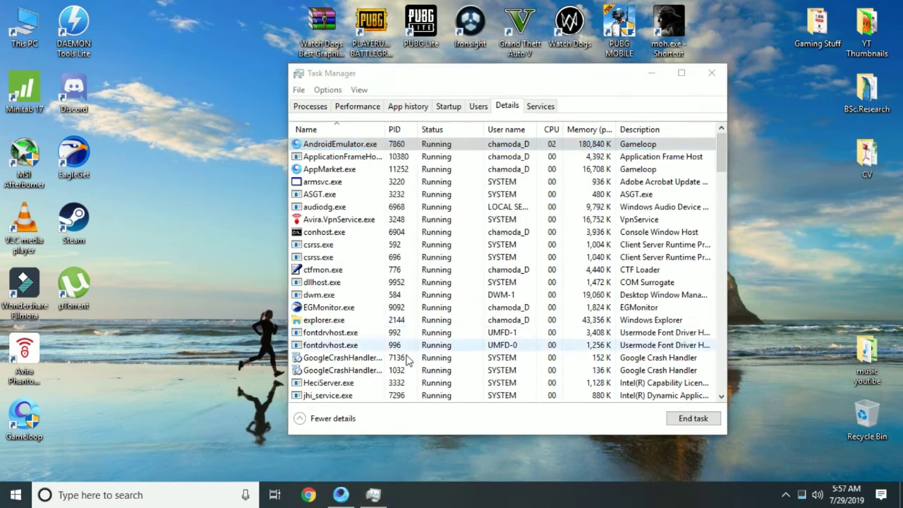
pyautogui.click(709, 76)
pyautogui.rightClick(452, 172)
pyautogui.click(487, 210)
pyautogui.rightClick(392, 153)
pyautogui.click(437, 199)
pyautogui.click(341, 495)
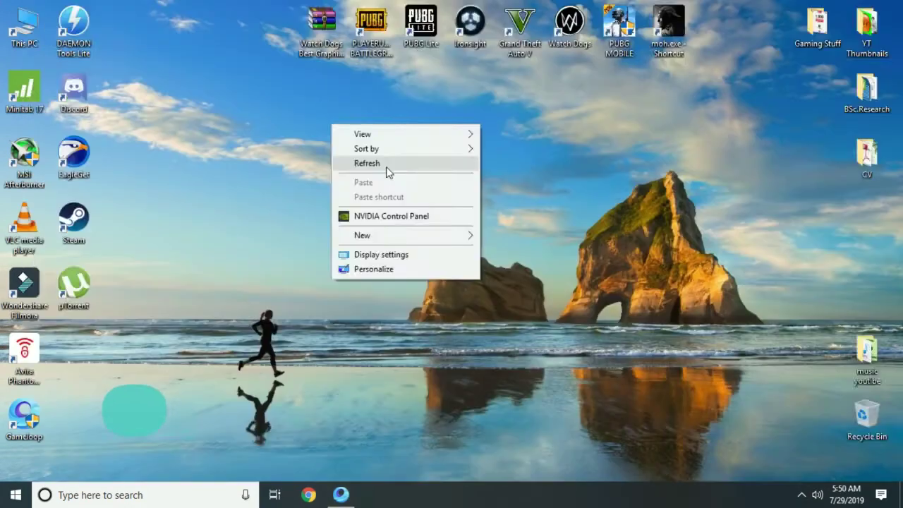
pyautogui.click(385, 171)
pyautogui.rightClick(388, 170)
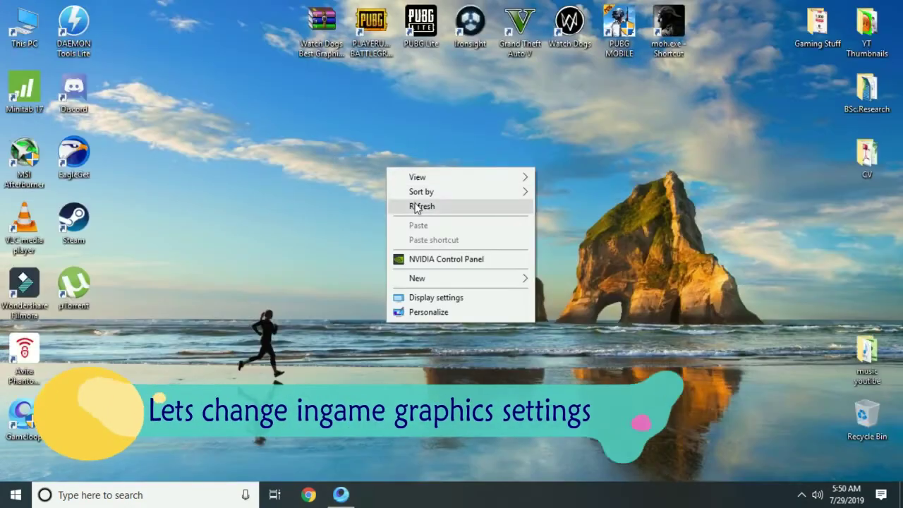
pyautogui.click(414, 204)
pyautogui.rightClick(322, 143)
pyautogui.click(357, 183)
# - Switch to Gameloop and, in the game's graphics settings, try the Balanced and HD quality levels before choosing Smooth
pyautogui.click(342, 495)
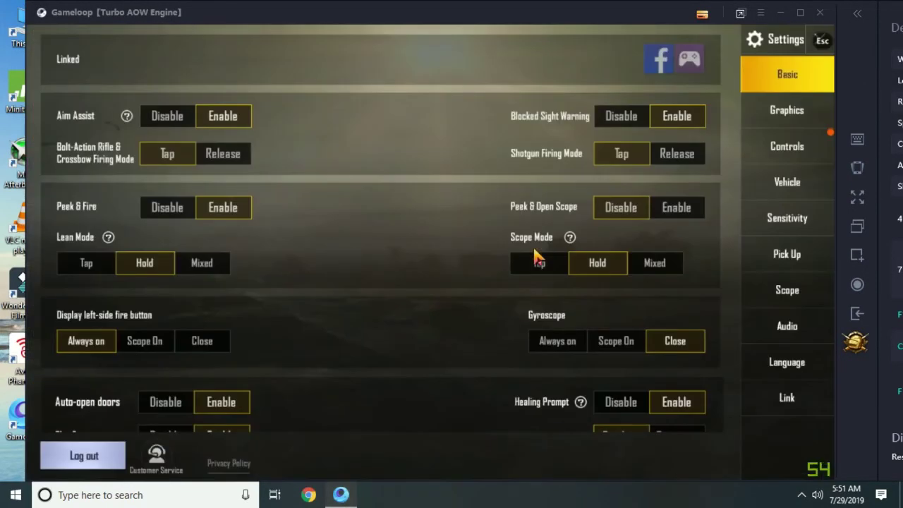
pyautogui.click(783, 115)
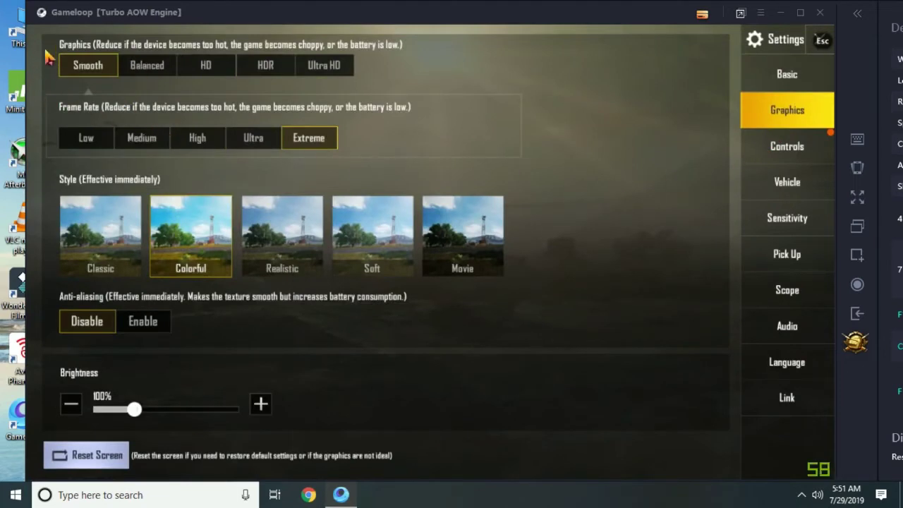
pyautogui.click(169, 69)
pyautogui.click(206, 68)
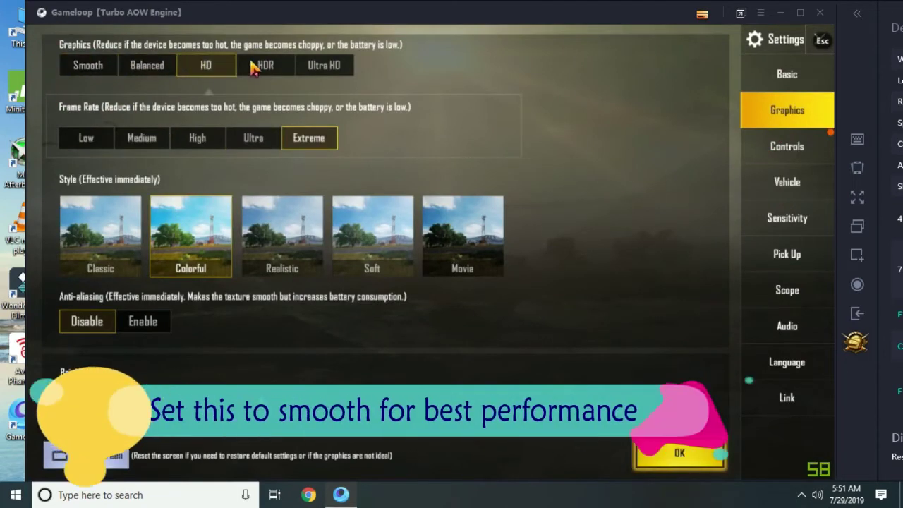
pyautogui.click(249, 69)
pyautogui.click(426, 317)
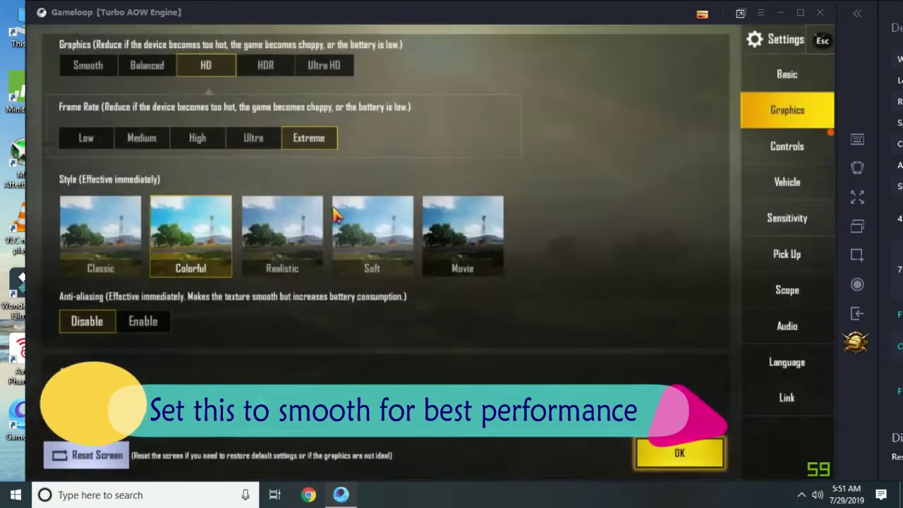
pyautogui.click(147, 71)
pyautogui.click(97, 71)
pyautogui.click(156, 71)
pyautogui.click(202, 68)
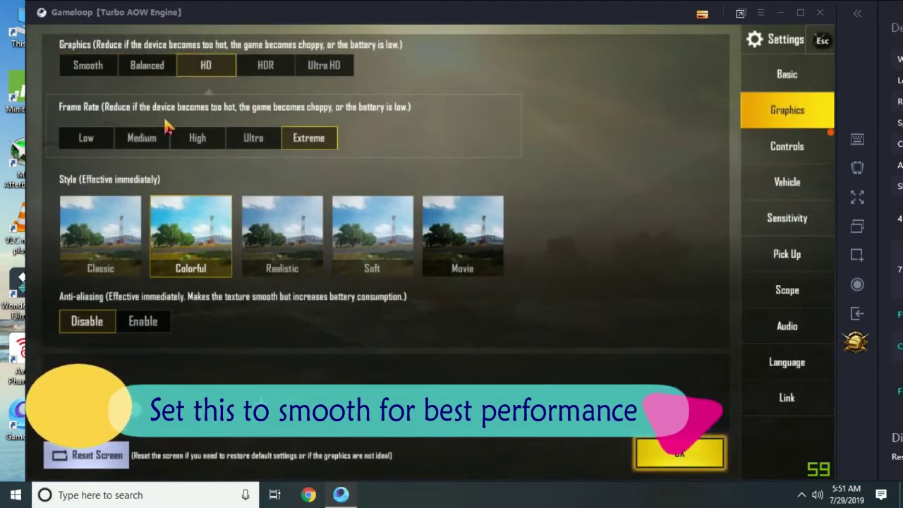
pyautogui.click(83, 66)
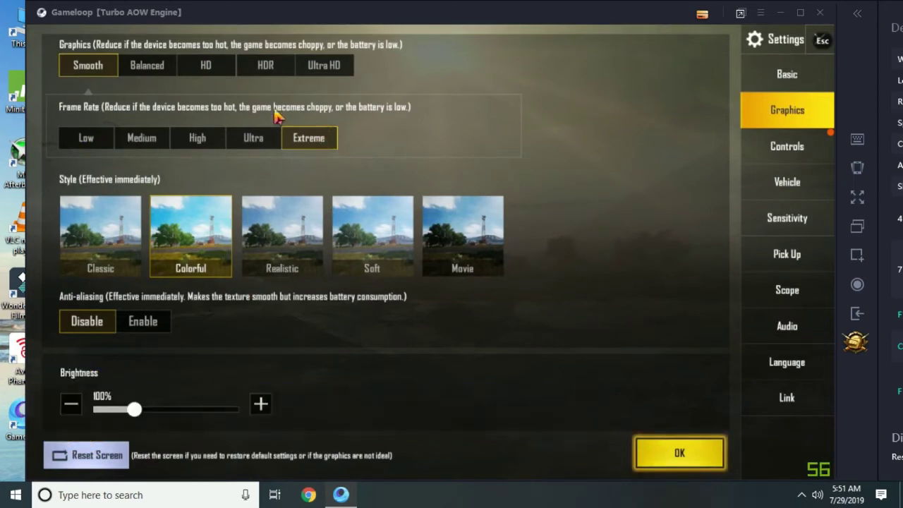
# - Try the Classic, Realistic, Soft and Movie graphics styles and return to Colorful
pyautogui.scroll(-1, 375, 325)
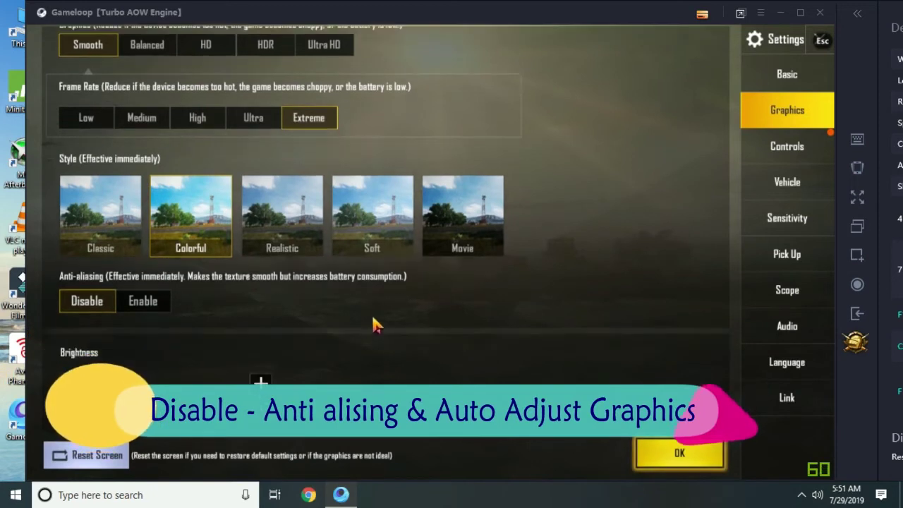
pyautogui.click(282, 212)
pyautogui.click(372, 212)
pyautogui.click(462, 212)
pyautogui.click(376, 222)
pyautogui.click(283, 218)
pyautogui.click(192, 226)
pyautogui.click(95, 224)
pyautogui.click(190, 225)
pyautogui.click(308, 224)
pyautogui.click(175, 232)
pyautogui.click(99, 233)
pyautogui.click(177, 242)
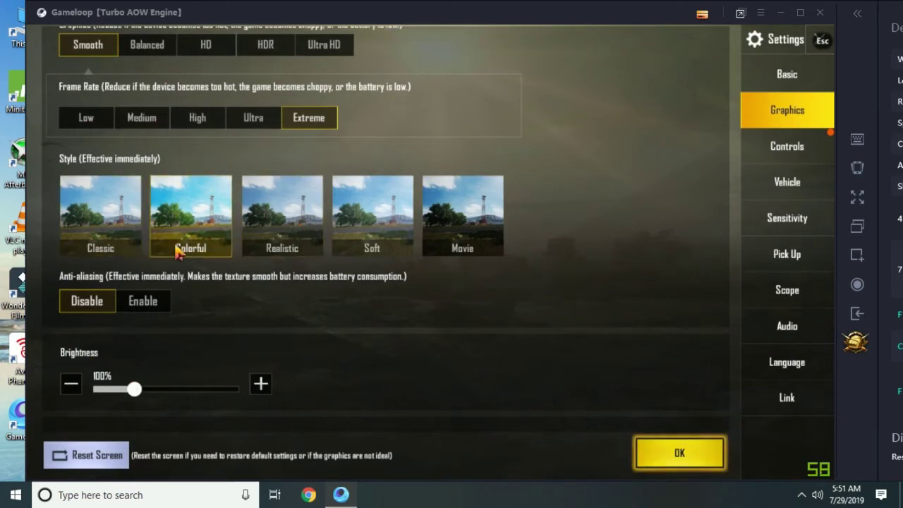
# - Toggle anti-aliasing and auto-adjust graphics, leaving both options on Disable
pyautogui.scroll(-2, 294, 295)
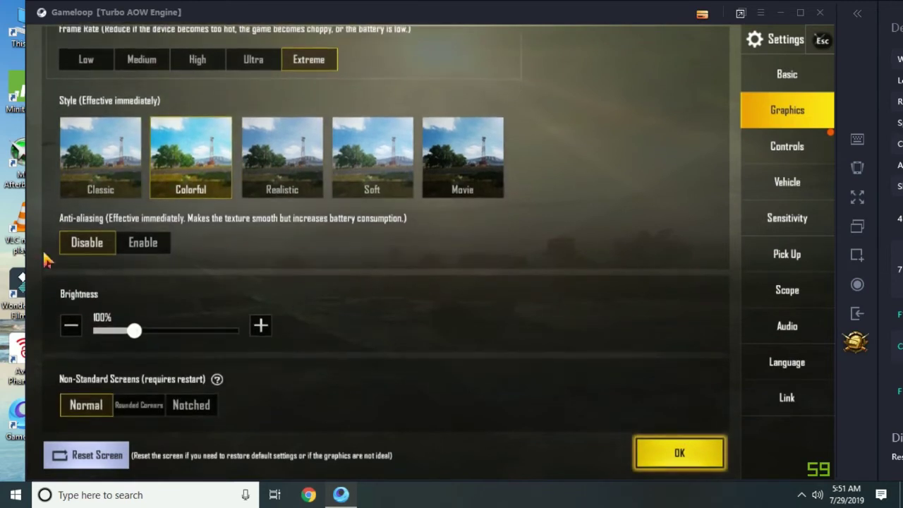
pyautogui.click(135, 251)
pyautogui.click(70, 252)
pyautogui.scroll(-2, 396, 275)
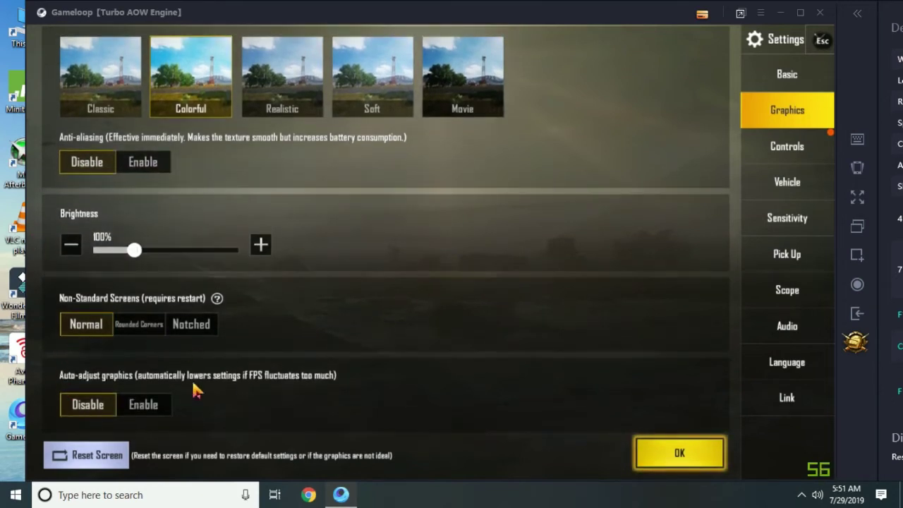
pyautogui.click(146, 408)
pyautogui.click(89, 413)
# - Apply the new graphics settings, acknowledge the notice and return to the game lobby
pyautogui.click(657, 462)
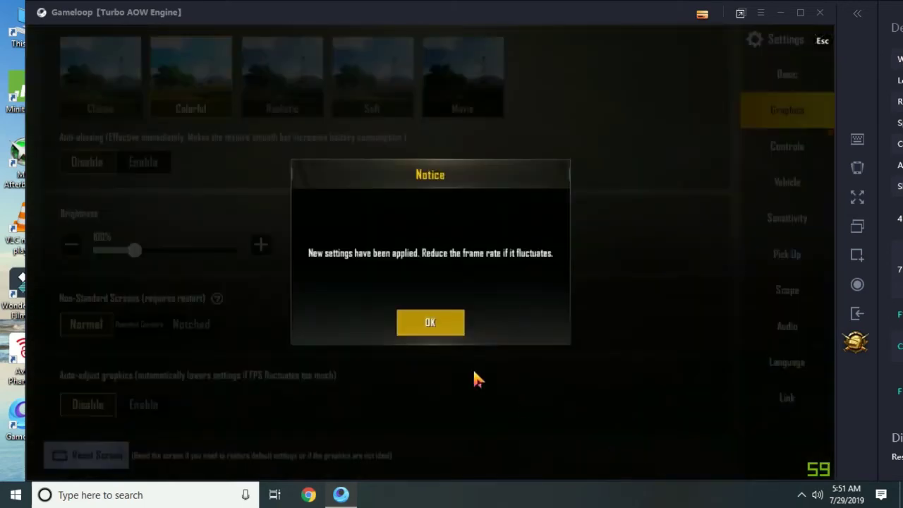
pyautogui.click(416, 326)
pyautogui.scroll(4, 532, 298)
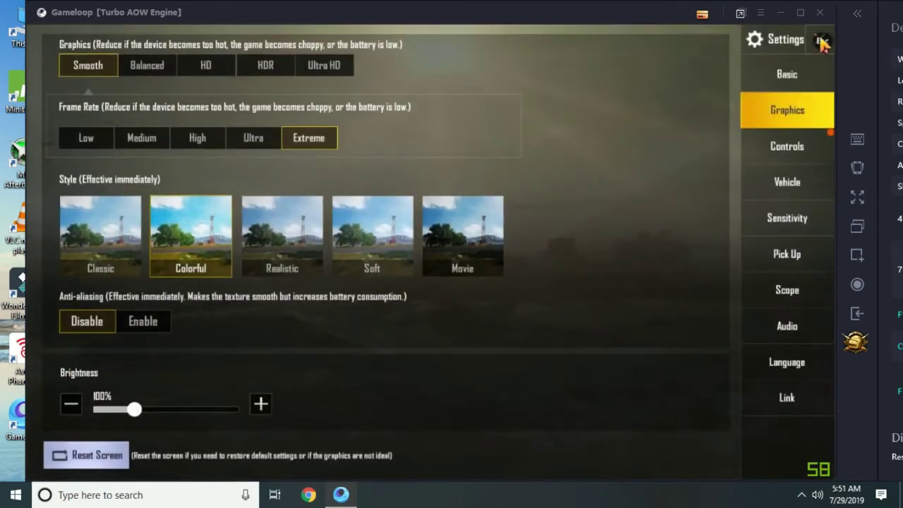
pyautogui.click(823, 42)
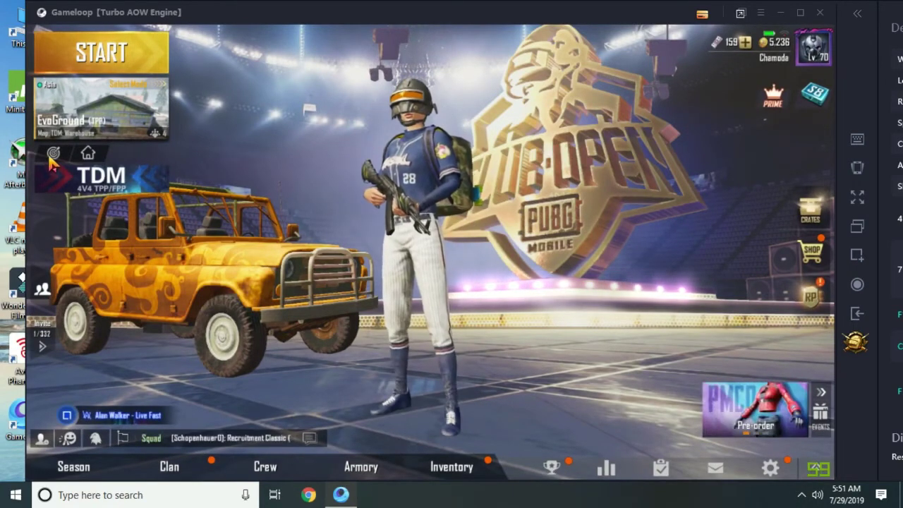
# - Enter the training ground from the lobby and minimize Gameloop while it loads
pyautogui.click(101, 52)
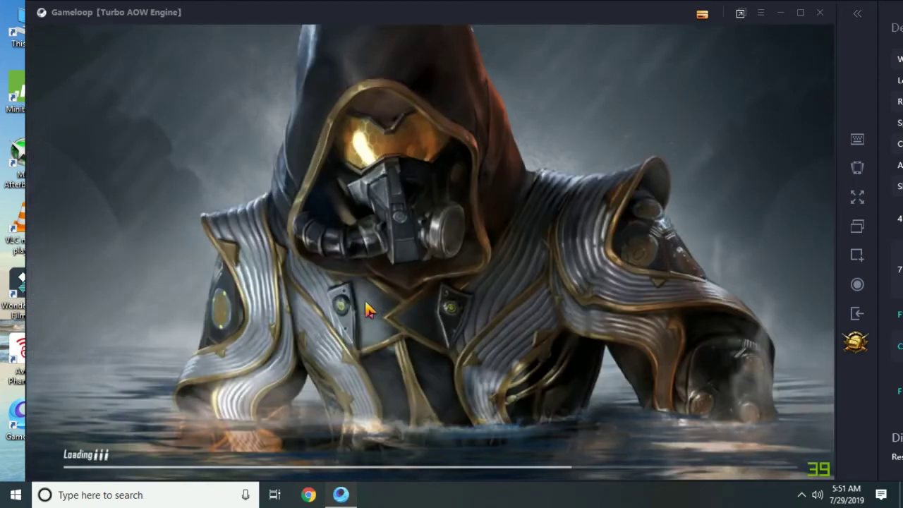
pyautogui.click(782, 14)
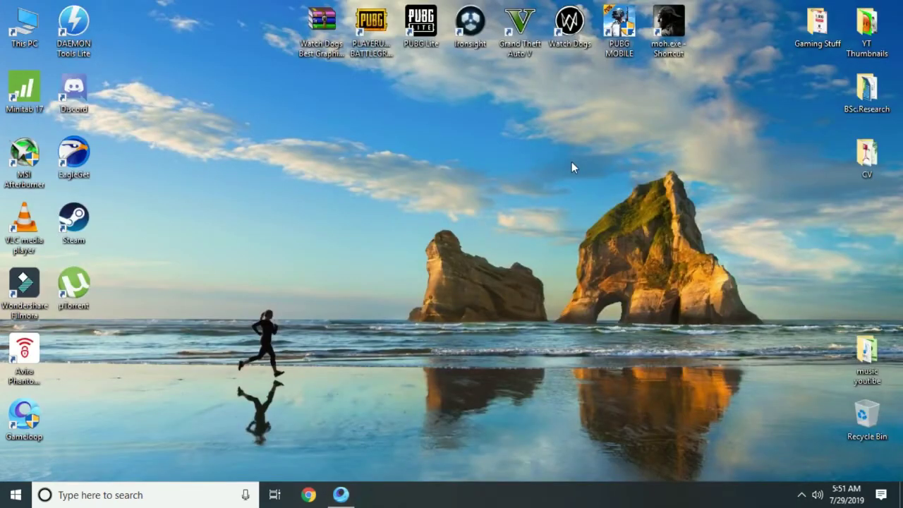
pyautogui.rightClick(571, 163)
pyautogui.click(599, 202)
pyautogui.rightClick(422, 166)
pyautogui.click(456, 203)
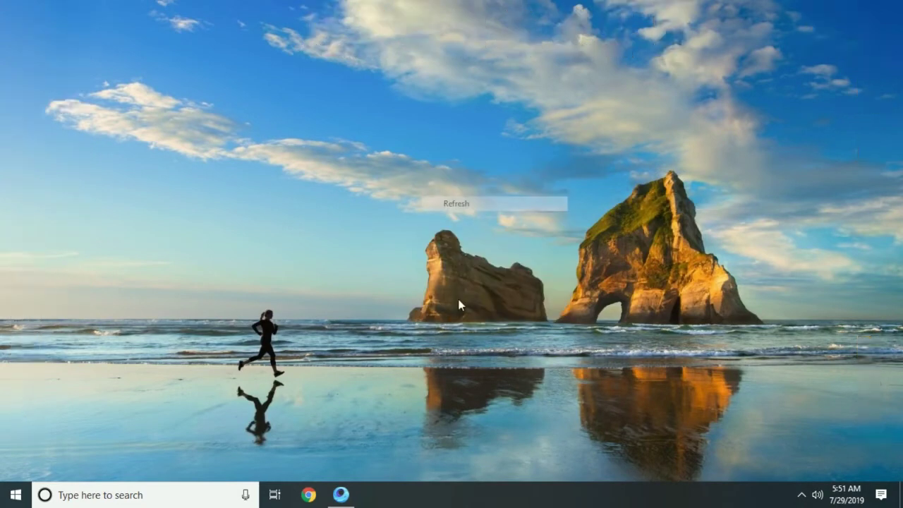
# - Return to Gameloop and run the character around the training ground to check how smoothly the game plays
pyautogui.click(342, 496)
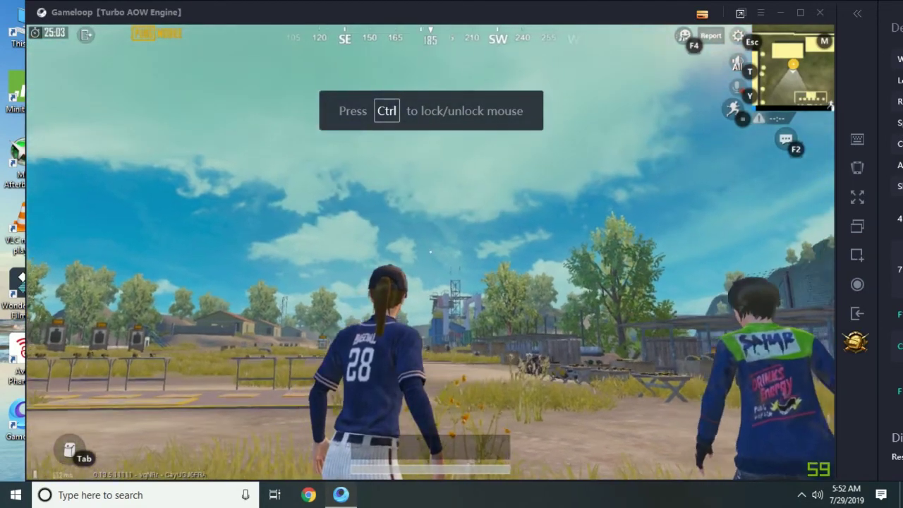
pyautogui.moveTo(452, 254)
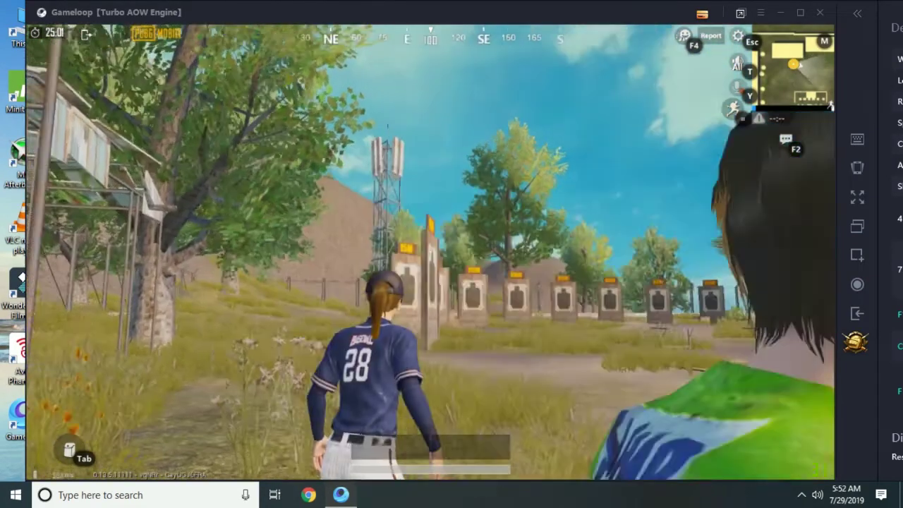
pyautogui.press('w')
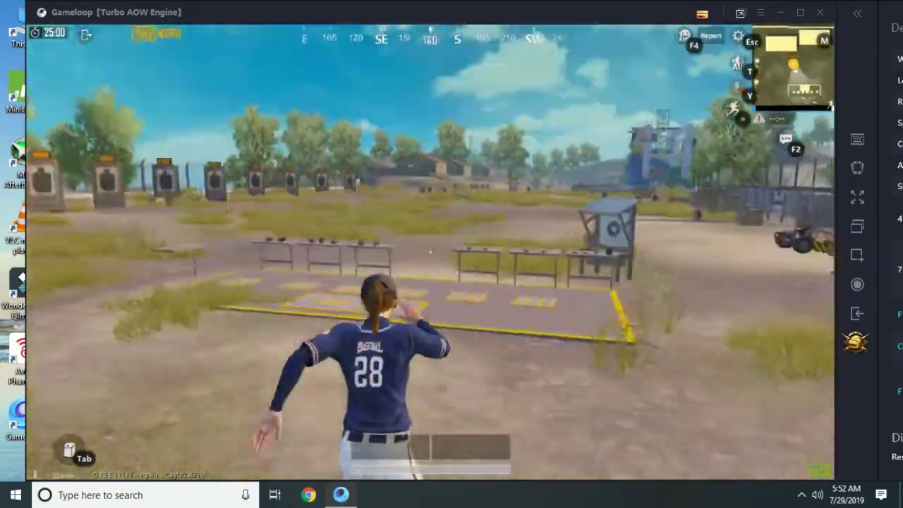
pyautogui.press('w')
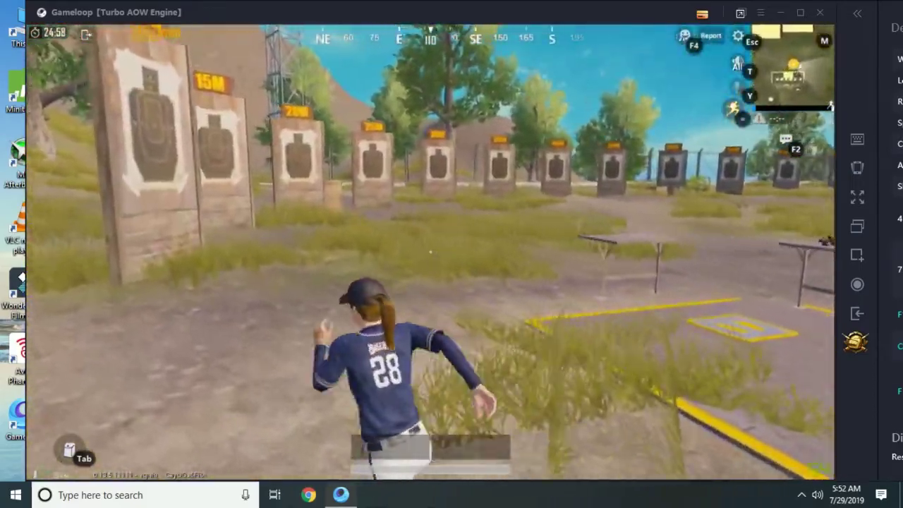
pyautogui.press('w')
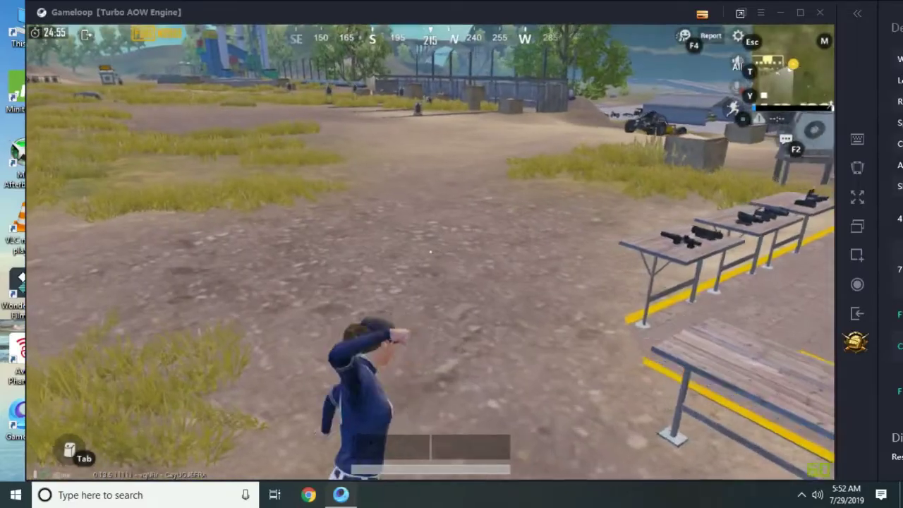
# - Sprint across the training ground toward the buggy and on to the attachment tables by the Crossbow and 7.62mm stands to test smoothness
pyautogui.press('shift')
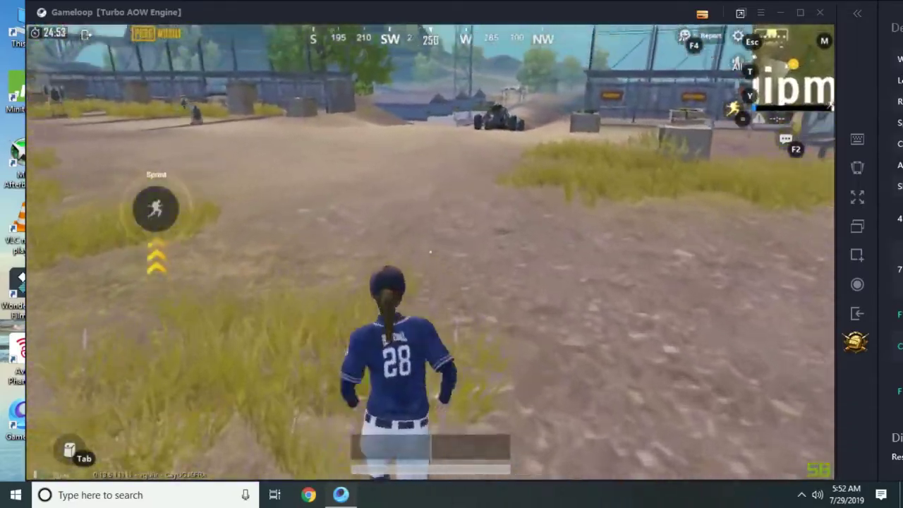
pyautogui.press('shift')
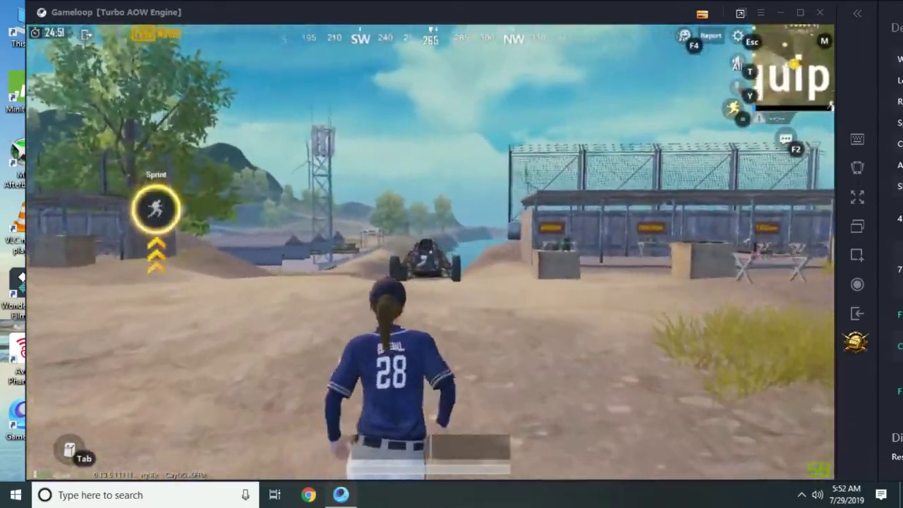
pyautogui.press('shift')
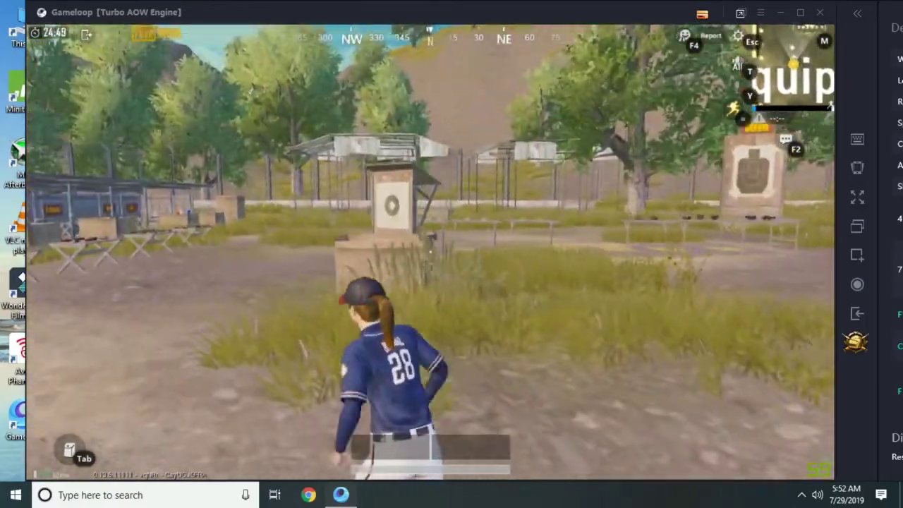
pyautogui.press('shift')
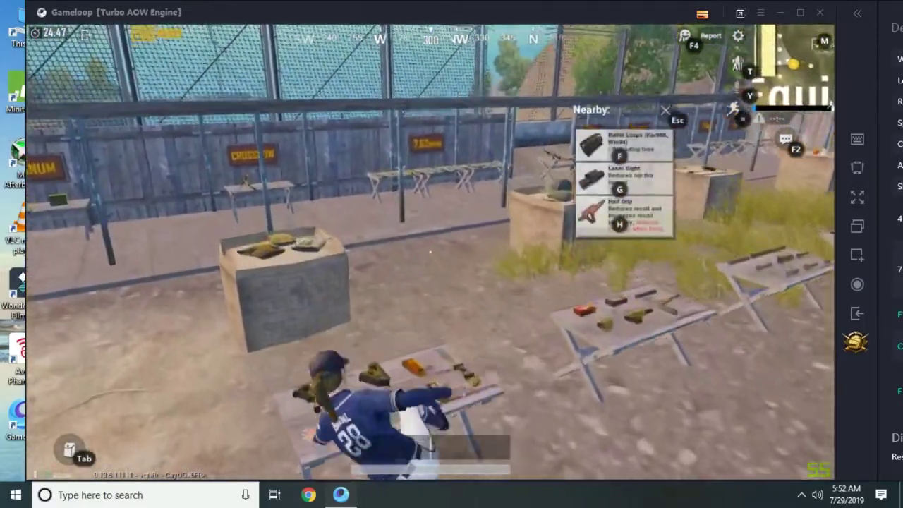
pyautogui.press('w')
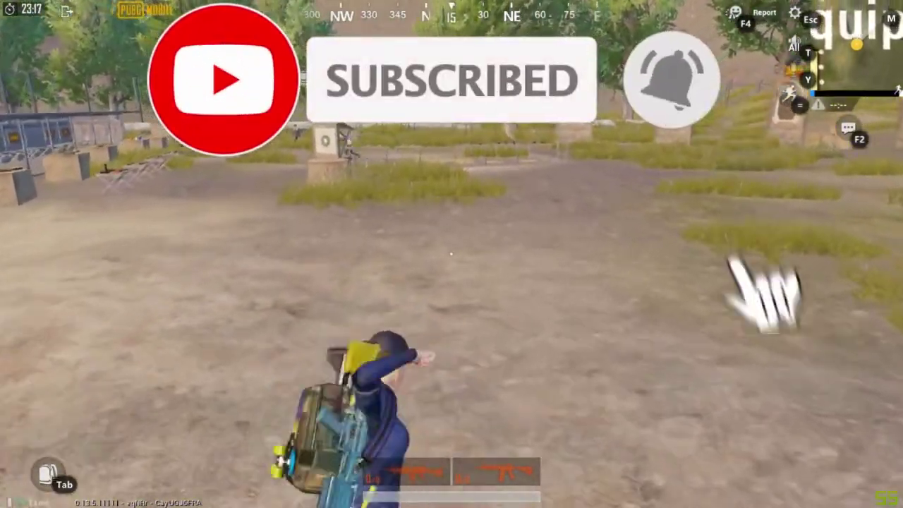
# - Move the armed character with the backpack over the open ground and look around toward the buggy and shooting stalls in full screen
pyautogui.press('`')
pyautogui.press('7')
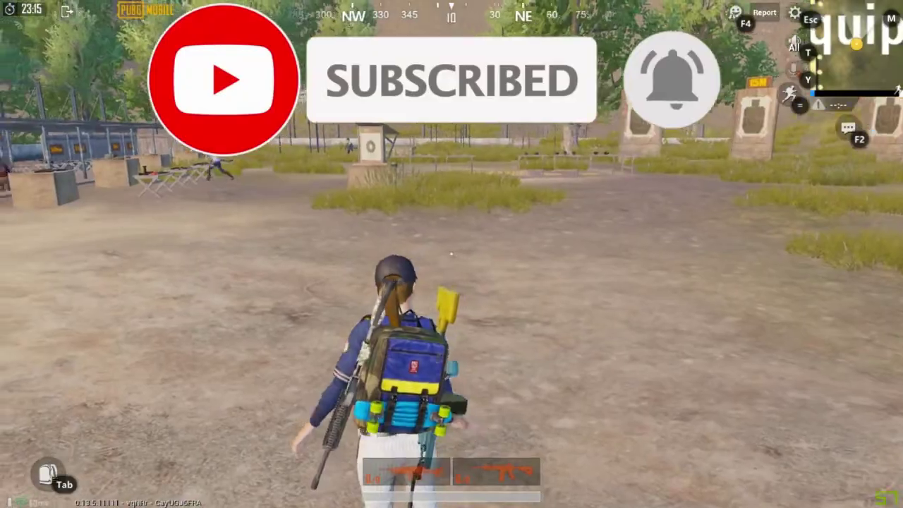
pyautogui.press('w')
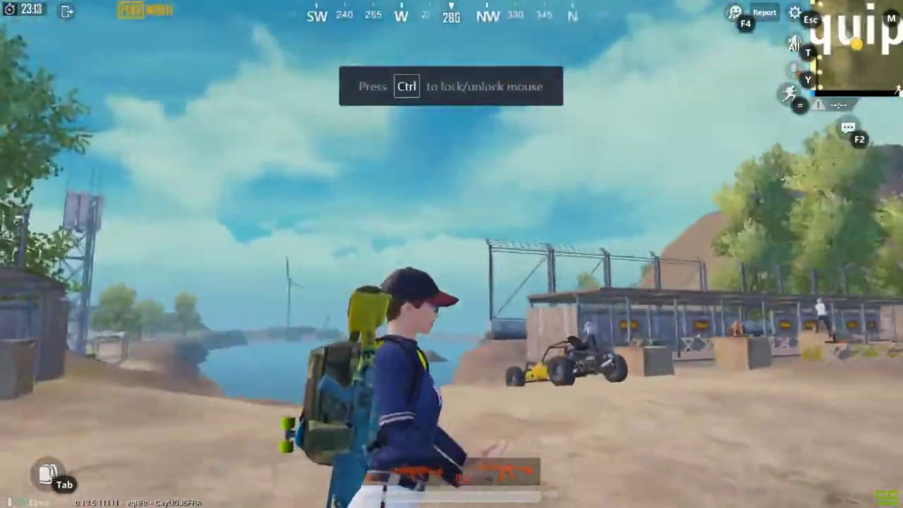